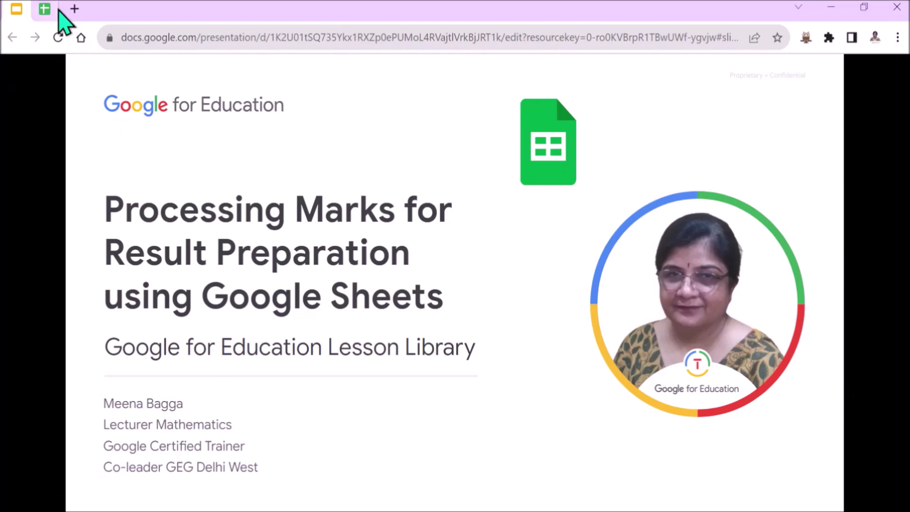
Switch to the Class XI A - Result Sheet in Google Sheets and create a filter on the subject headers C2:G2
click(43, 9)
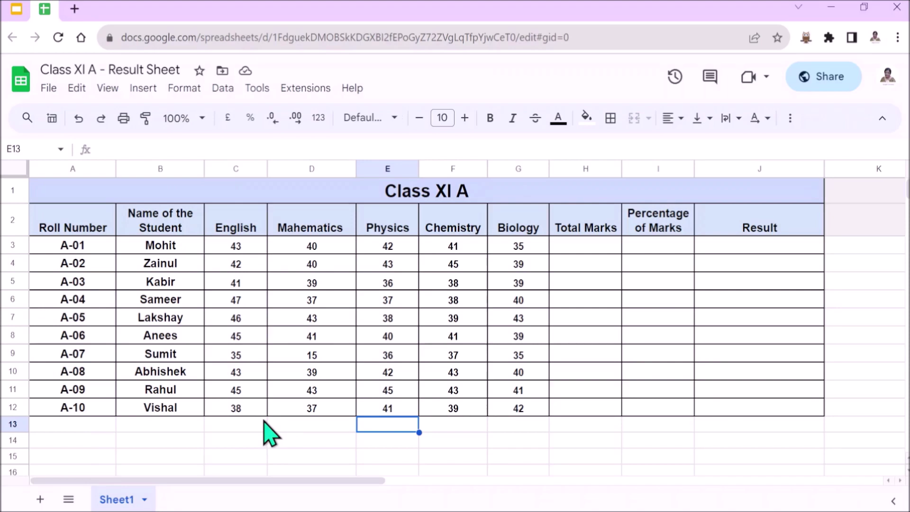
click(226, 89)
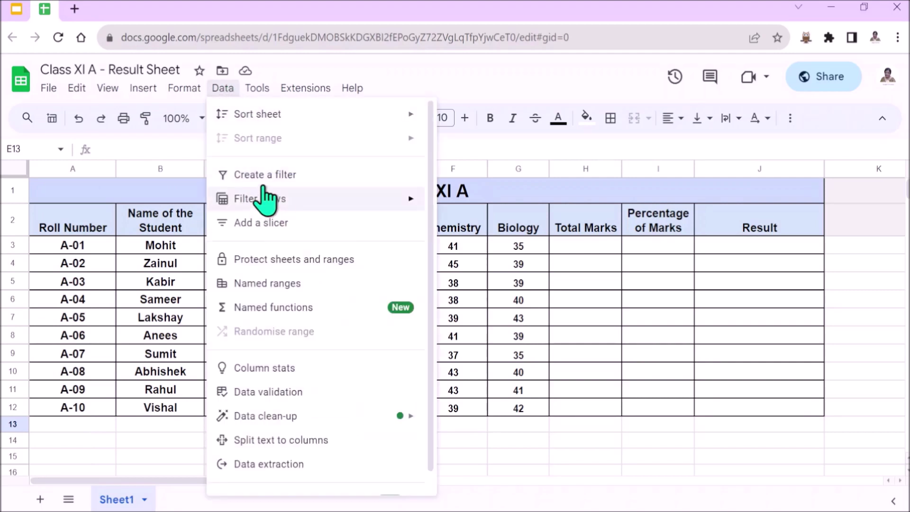
click(480, 141)
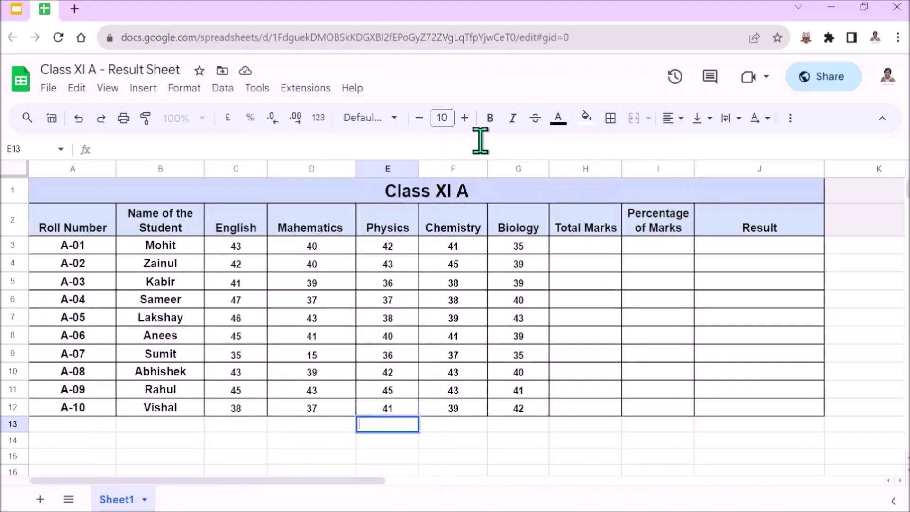
click(259, 215)
shift+click(526, 223)
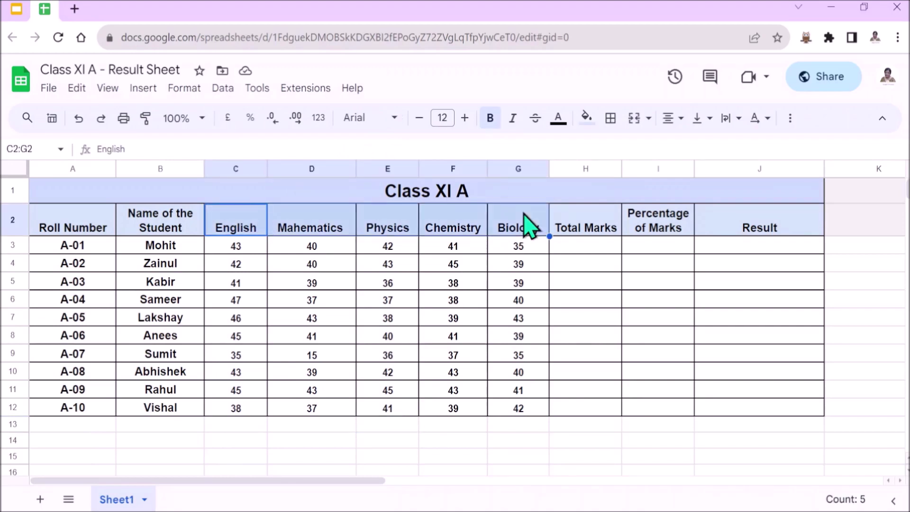
click(230, 96)
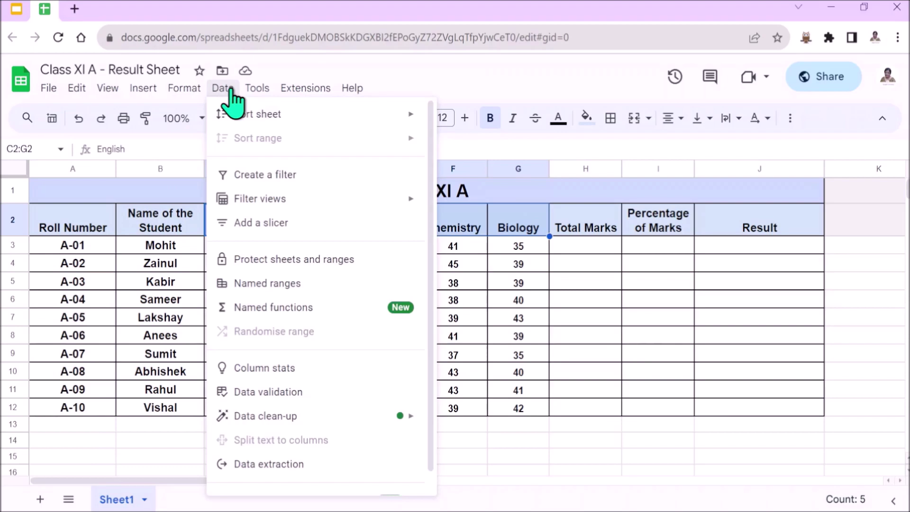
click(271, 178)
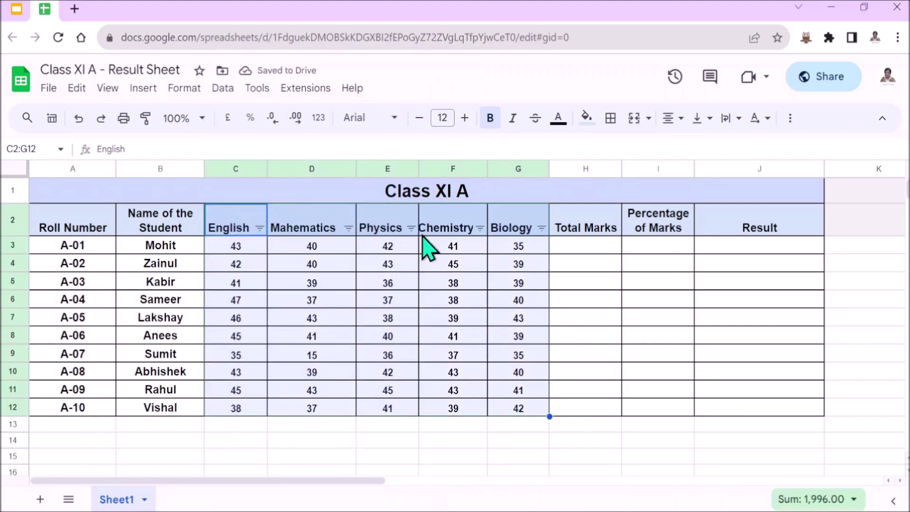
Examine the English column's filter values to check for marks below the passing level
click(260, 228)
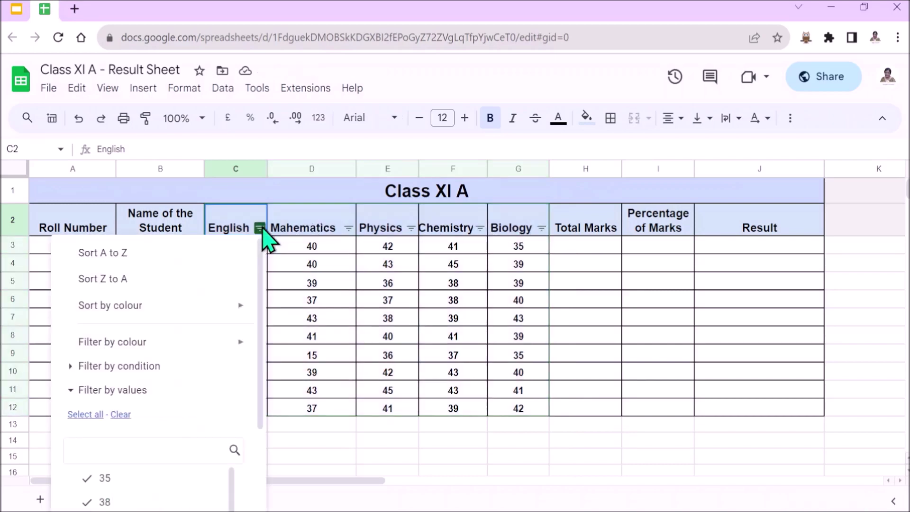
scroll(165, 386, down, 3)
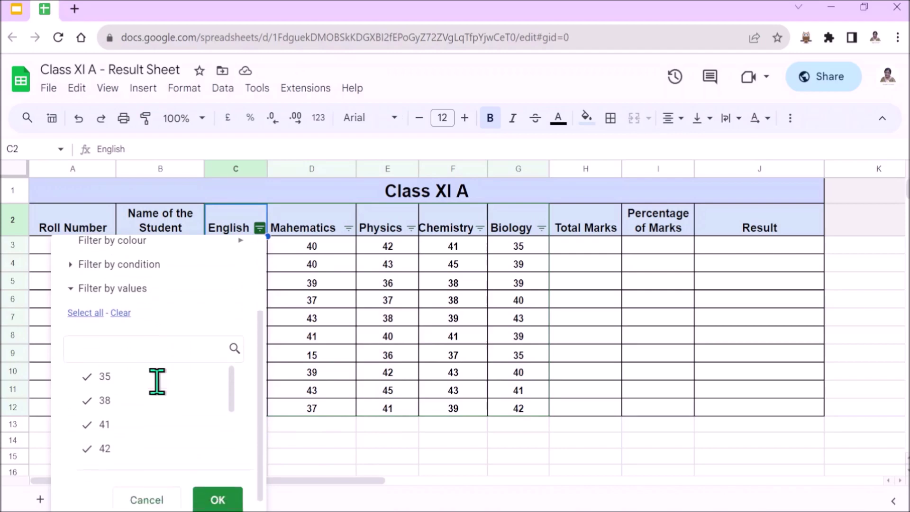
scroll(157, 392, up, 3)
scroll(142, 442, down, 3)
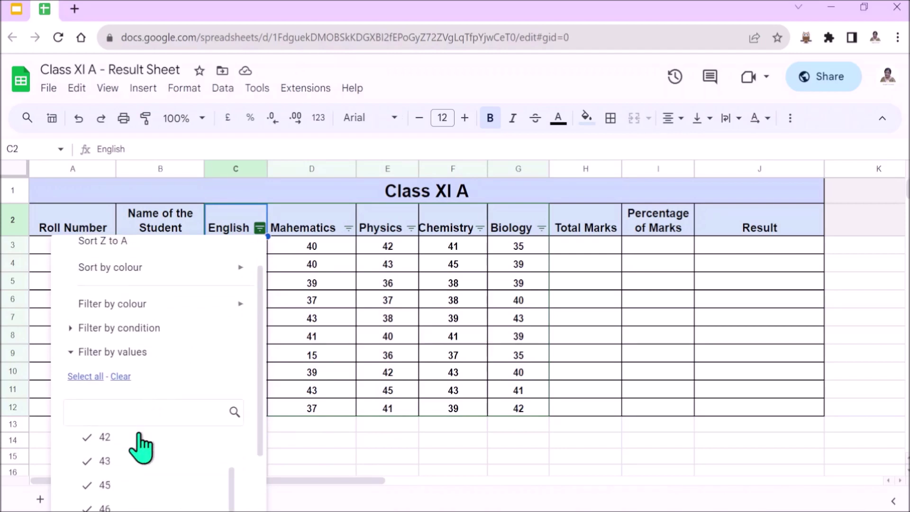
scroll(142, 444, up, 3)
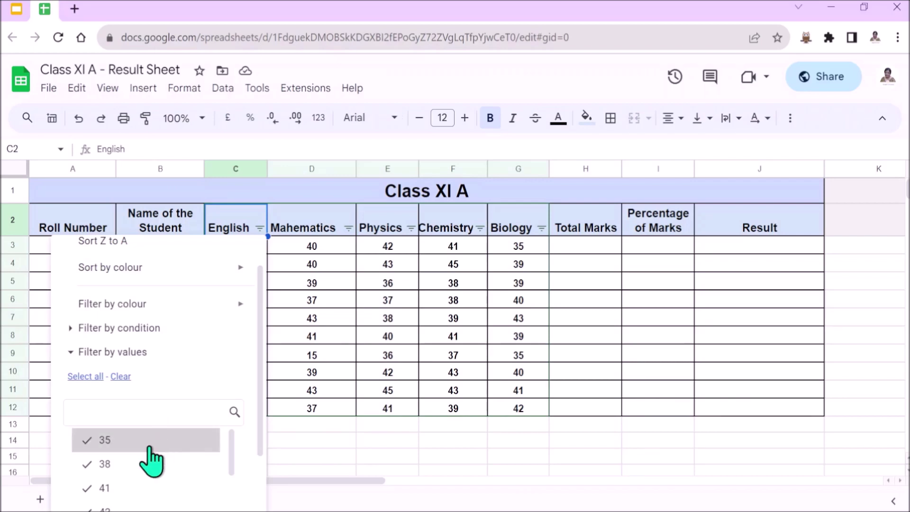
scroll(150, 458, up, 1)
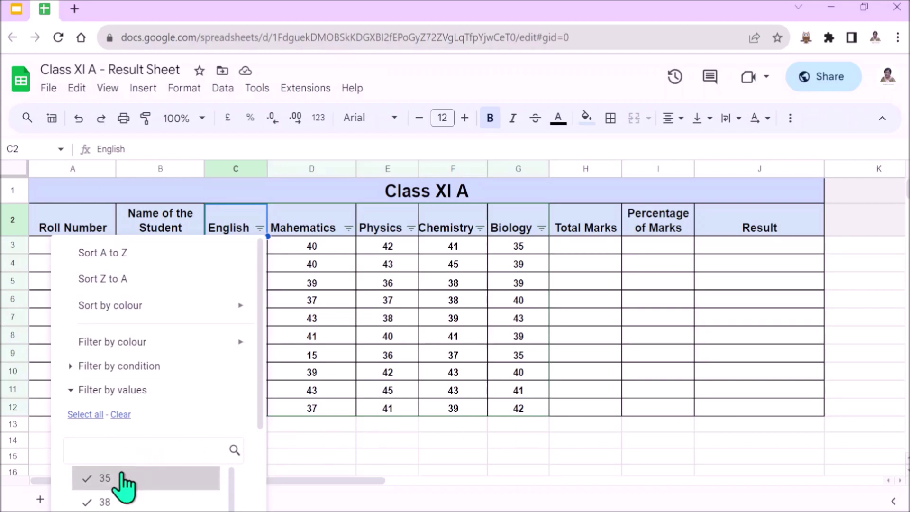
scroll(124, 481, down, 3)
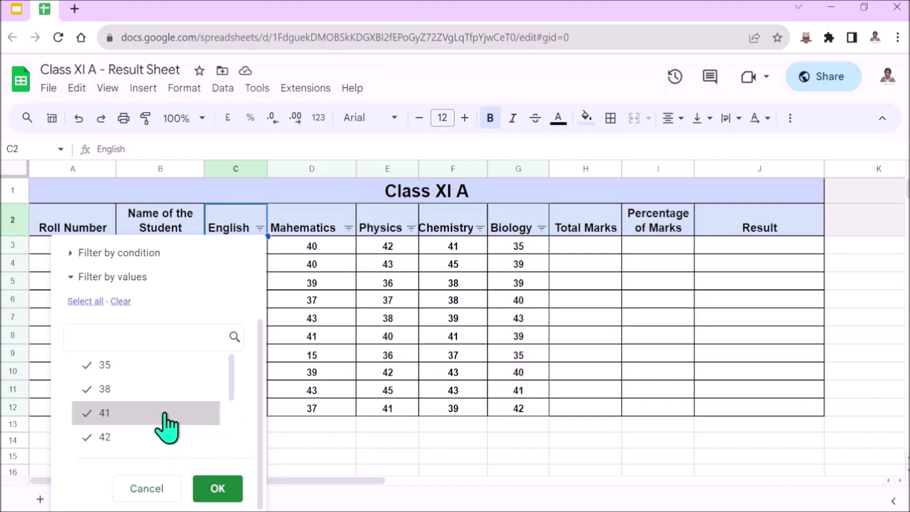
scroll(162, 417, up, 3)
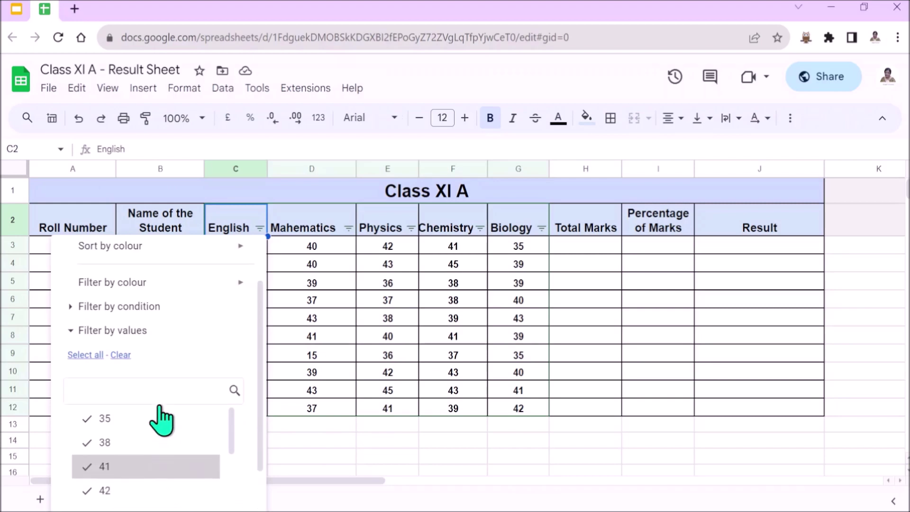
scroll(159, 407, down, 3)
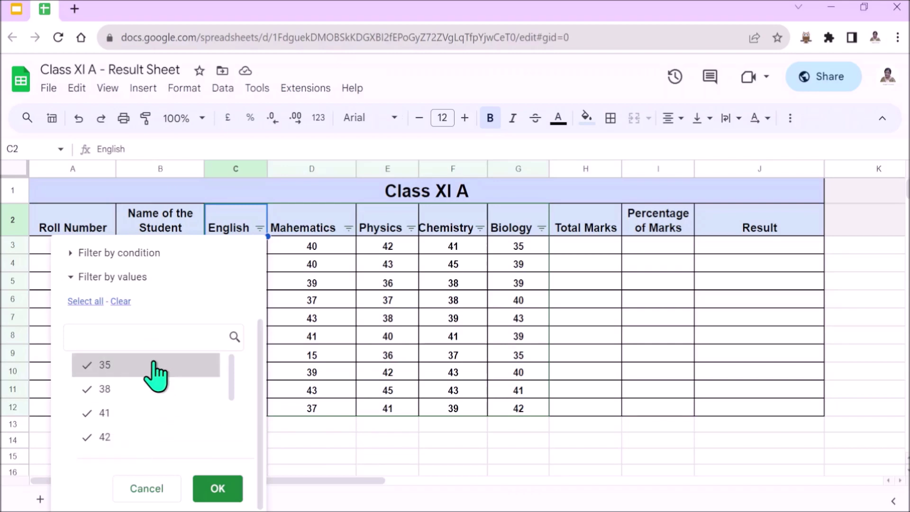
Filter the Mathematics column by value so that only rows with a mark of 15 are shown
click(348, 228)
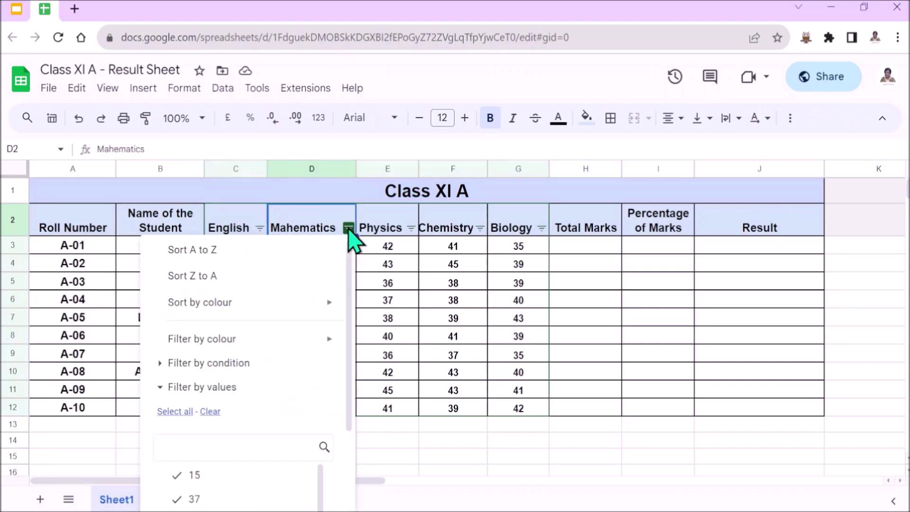
scroll(254, 346, down, 3)
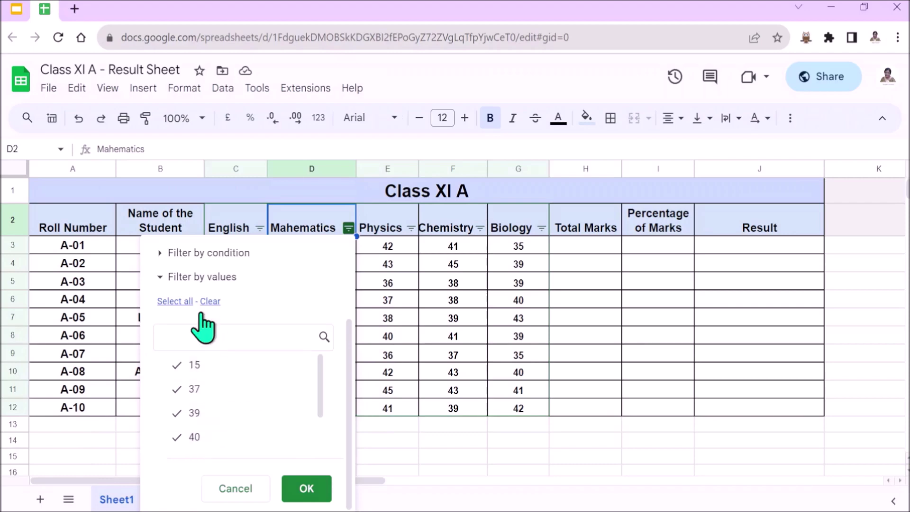
click(210, 301)
click(215, 366)
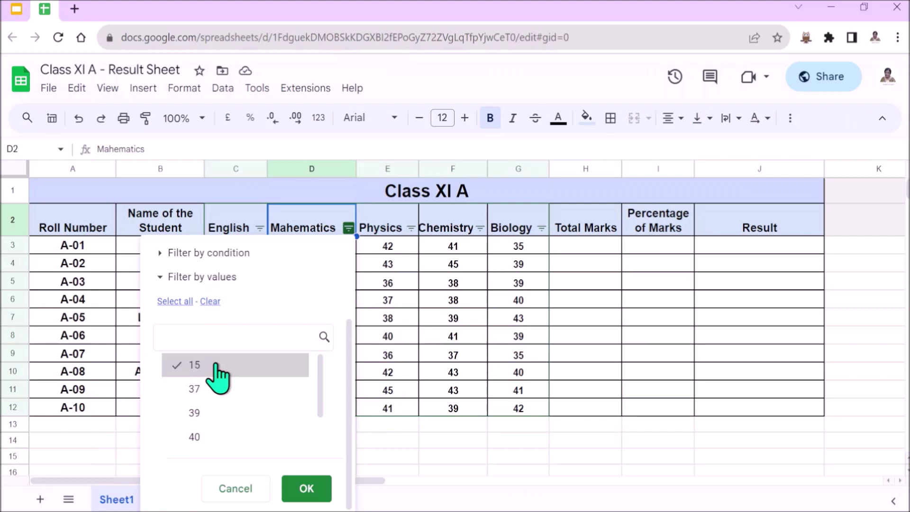
click(309, 491)
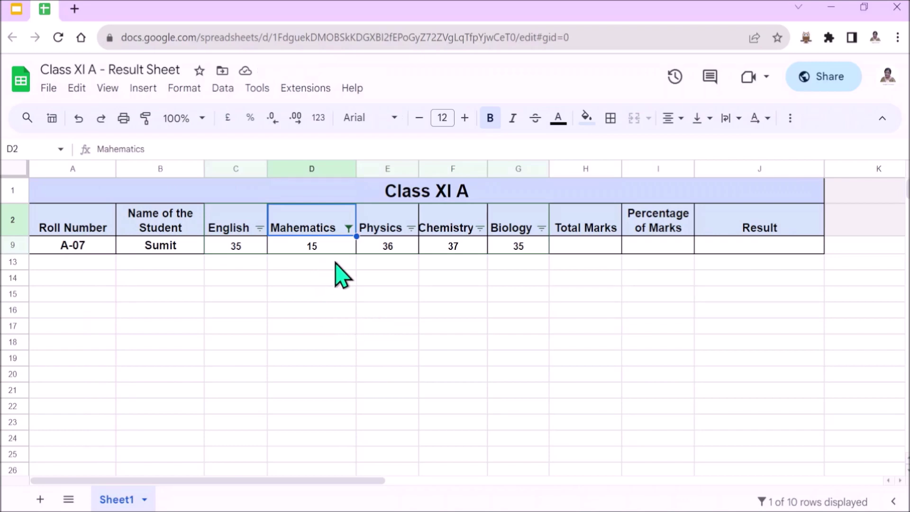
Fill the filtered Mathematics mark in cell D9 with a light orange colour
click(342, 247)
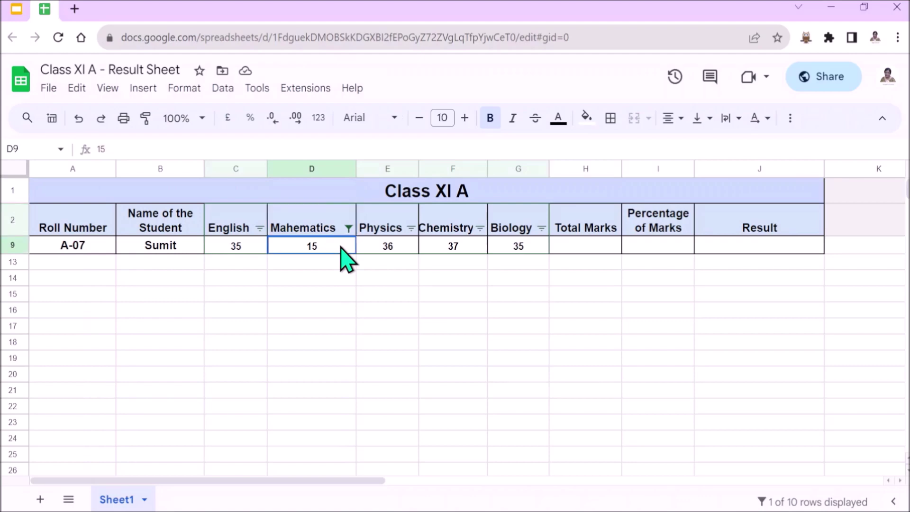
click(588, 118)
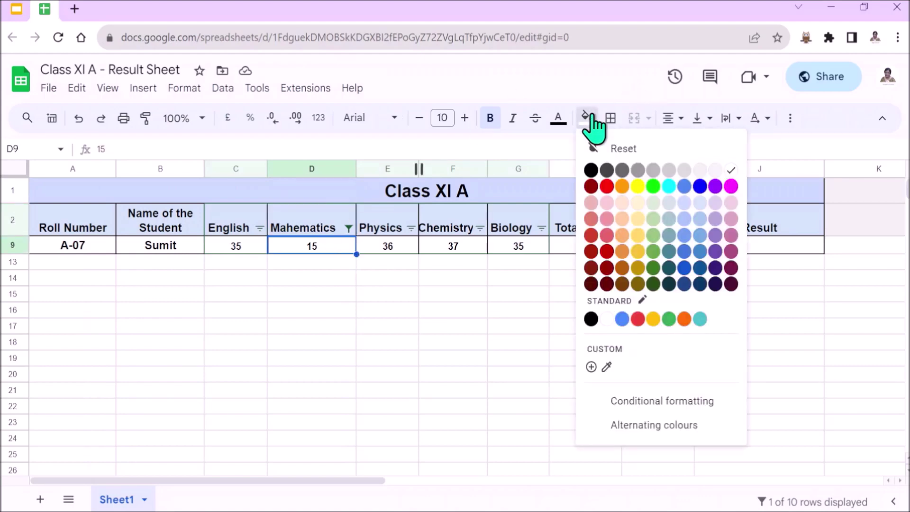
click(625, 203)
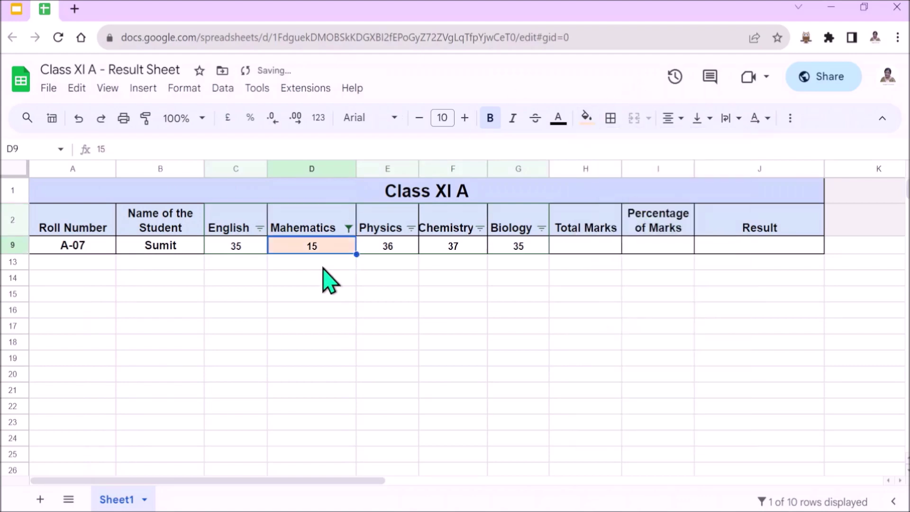
Reselect all values in the Mathematics column's filter to show every student row
click(348, 228)
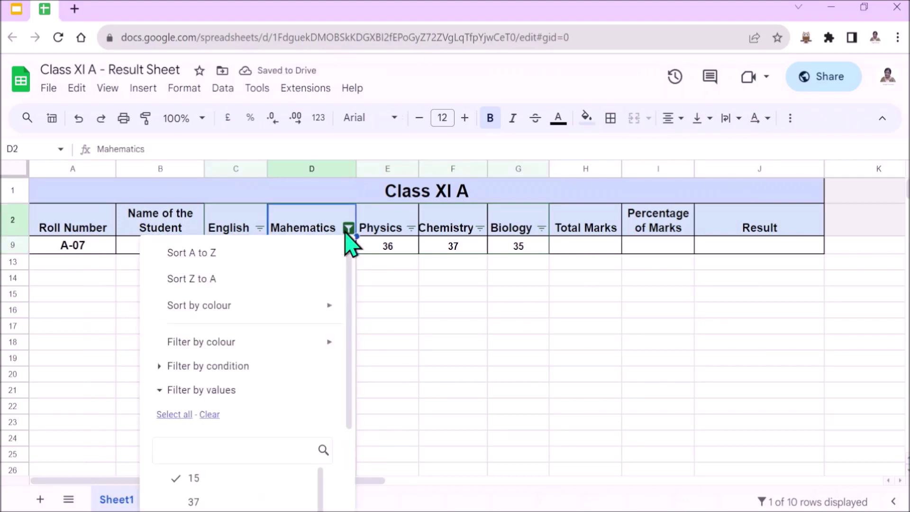
scroll(260, 340, down, 2)
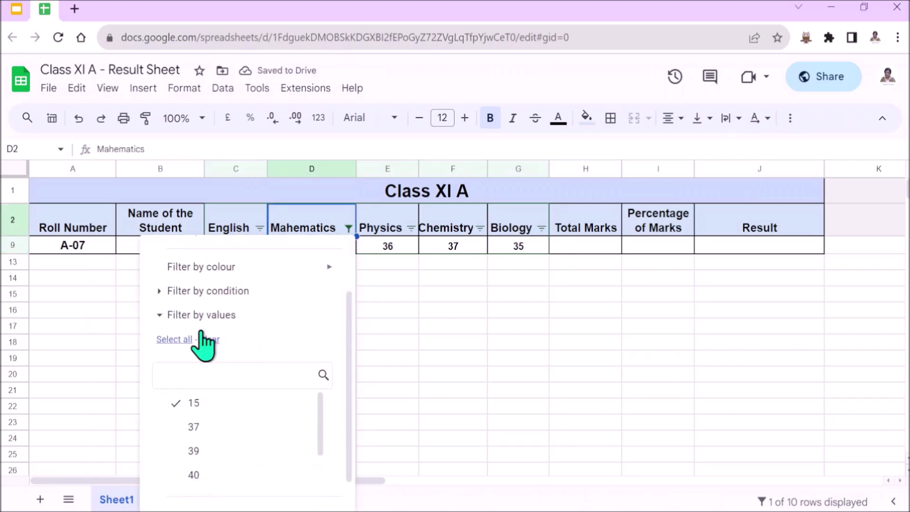
click(178, 339)
scroll(265, 394, down, 1)
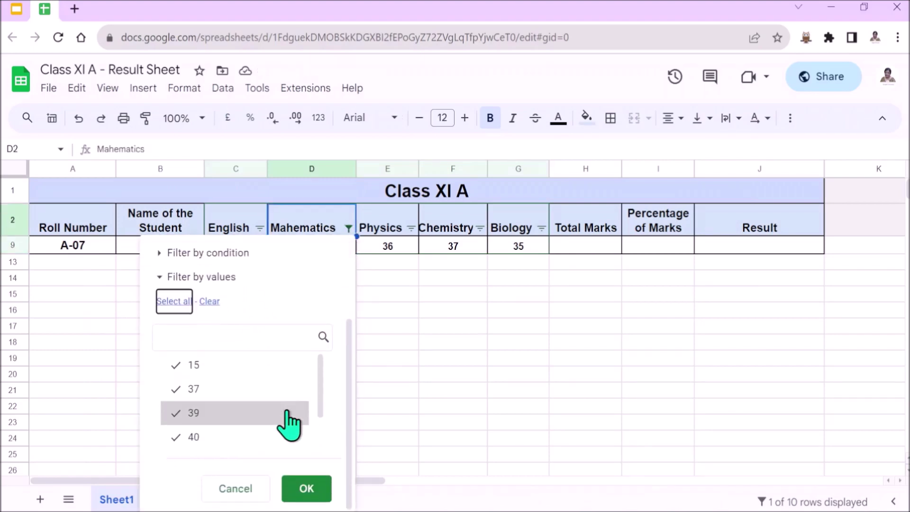
click(311, 493)
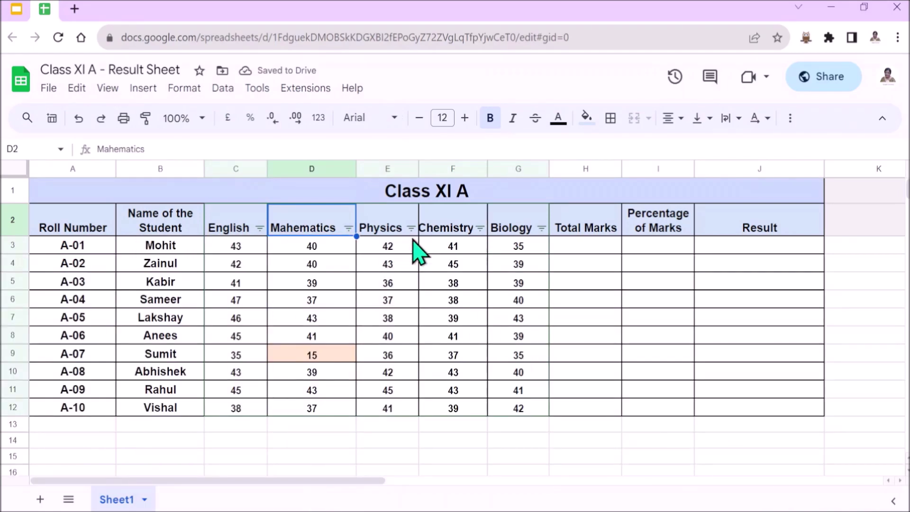
Examine the filter values of the Physics, Chemistry and Biology columns for low marks
click(410, 228)
scroll(362, 331, down, 3)
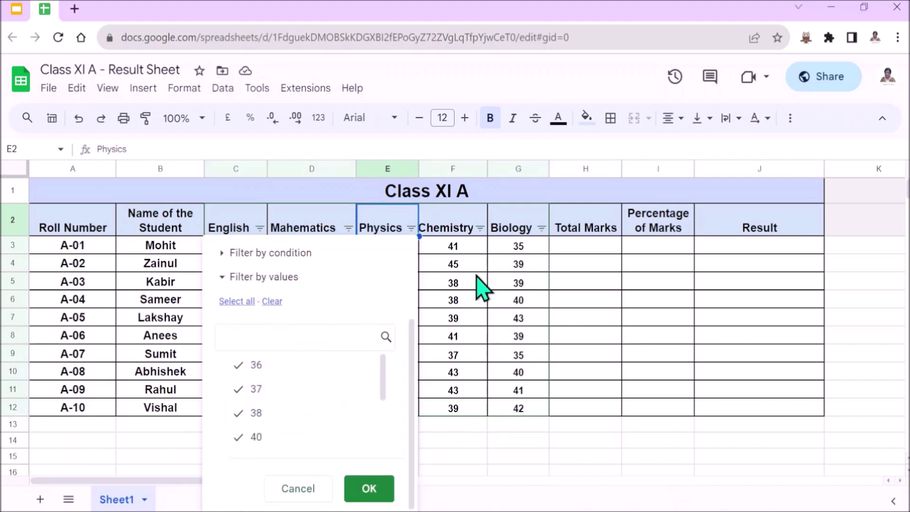
click(480, 229)
scroll(371, 393, down, 3)
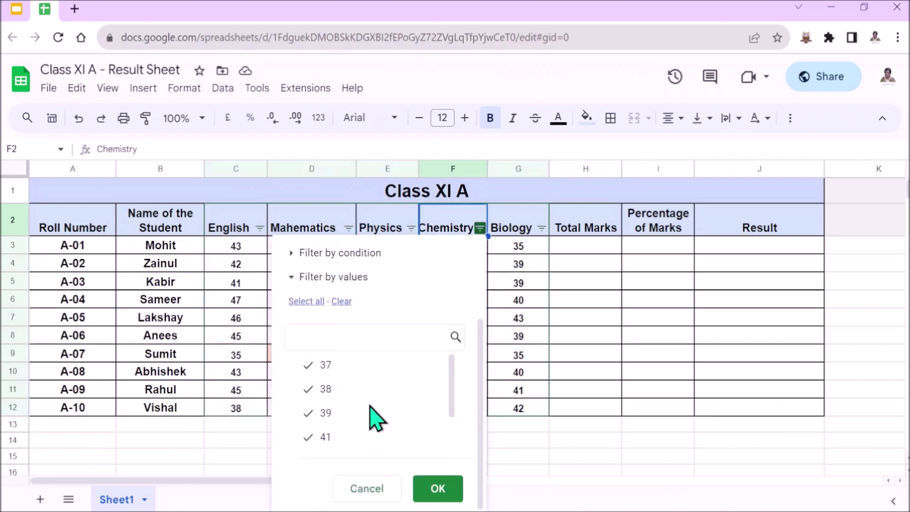
click(541, 229)
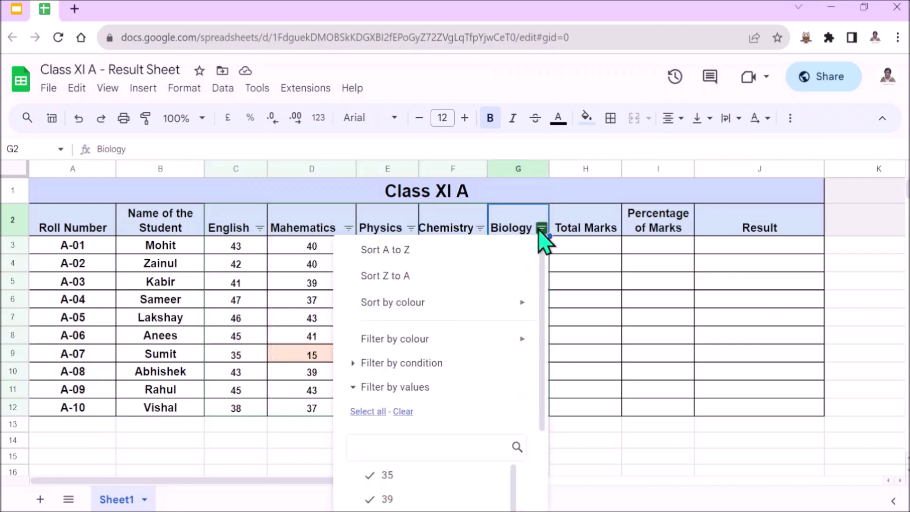
scroll(410, 401, down, 2)
scroll(410, 400, down, 1)
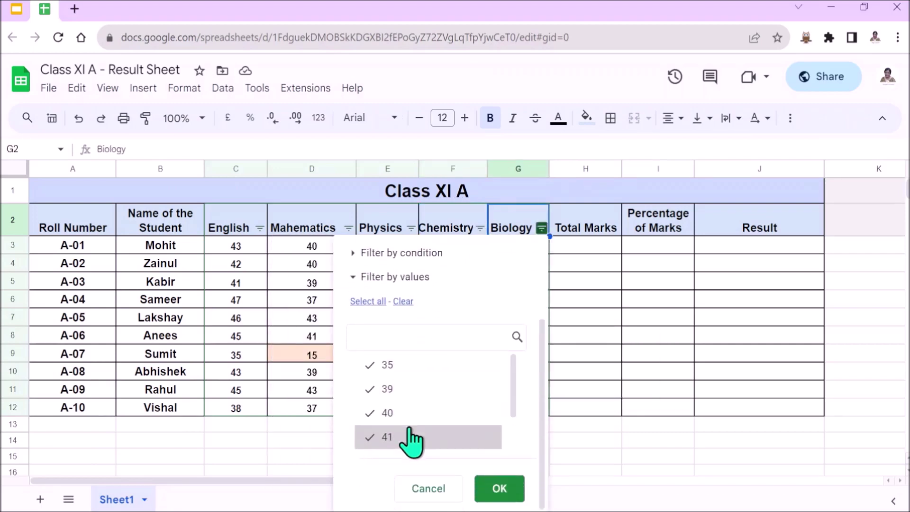
click(601, 433)
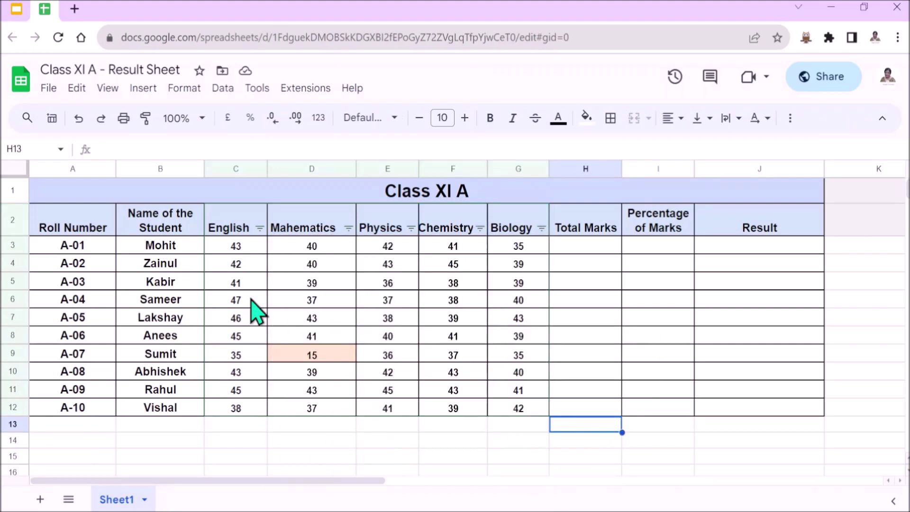
Remove the filter from the subject columns
click(221, 89)
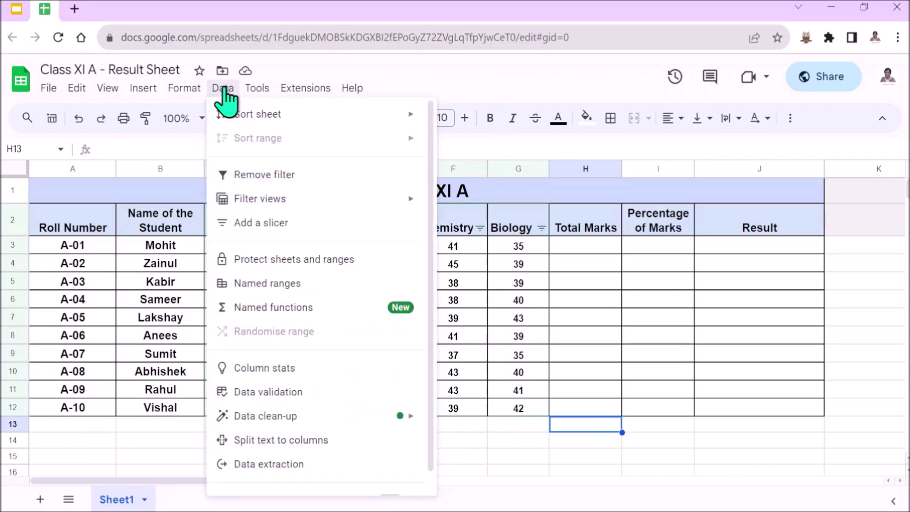
click(258, 174)
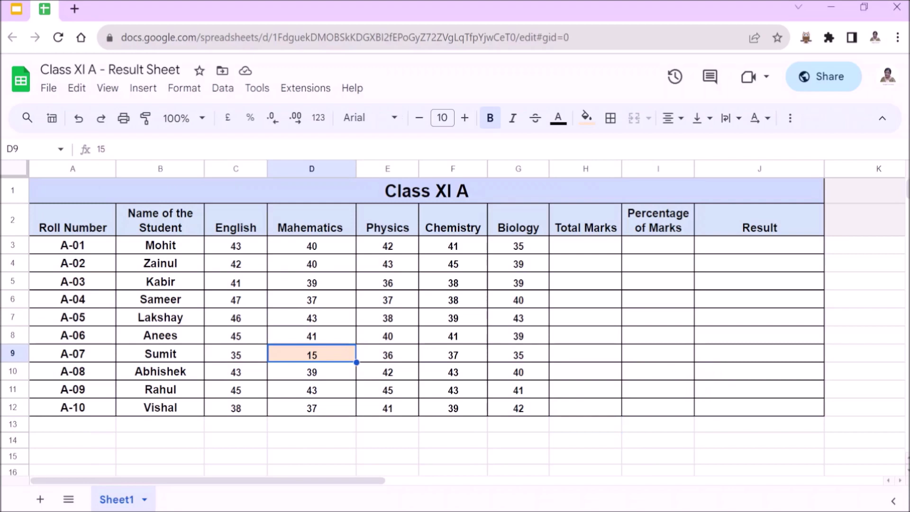
Enter "Compartment in Mathematics" as the result for roll number A-07 in cell J9
click(723, 356)
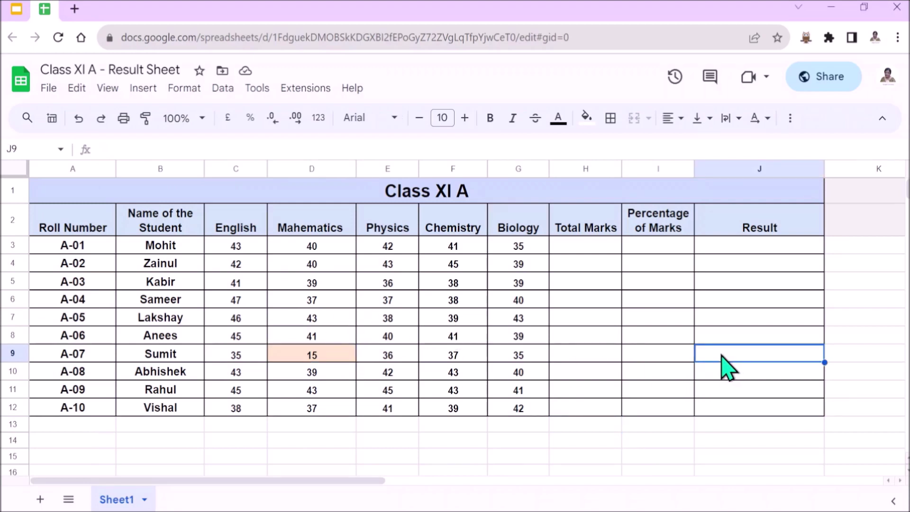
text(Com)
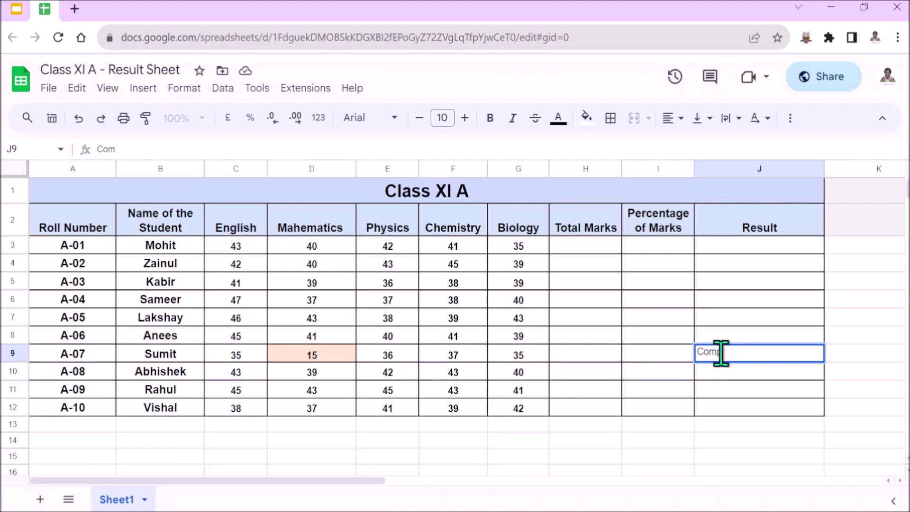
text(partment in Mathem)
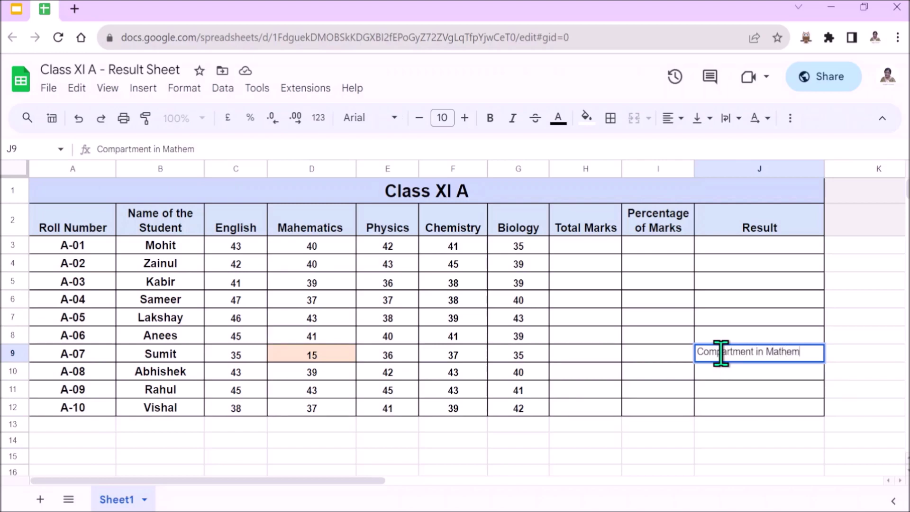
text(atics)
click(847, 389)
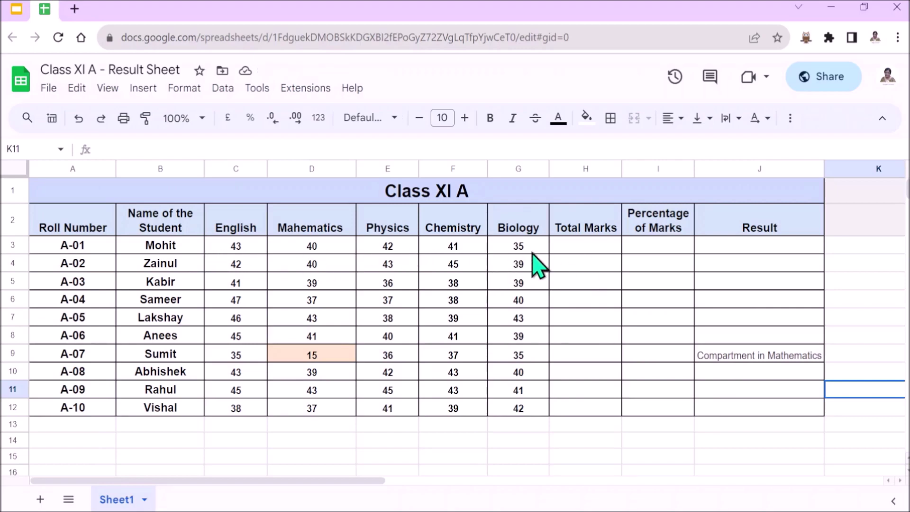
Total the five subject marks in H3 with =SUM(C3:G3) and fill the formula down to H12
click(578, 250)
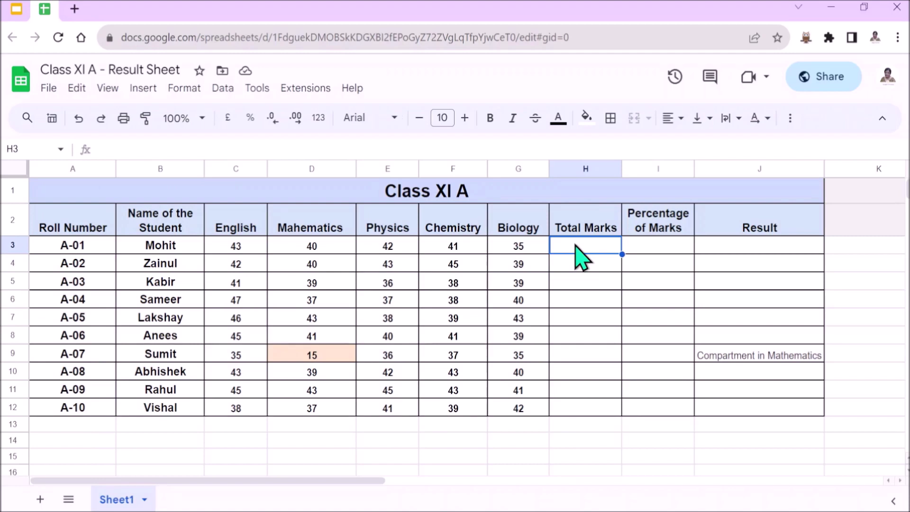
text(=)
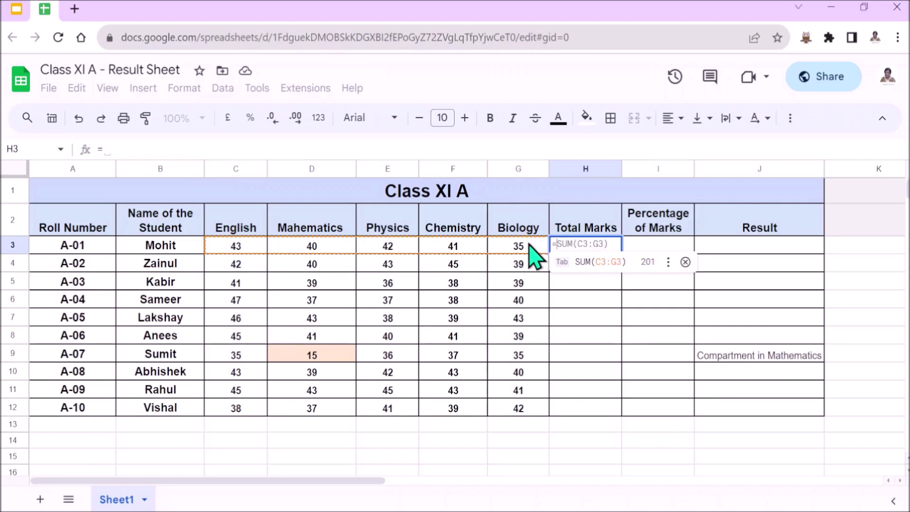
click(606, 268)
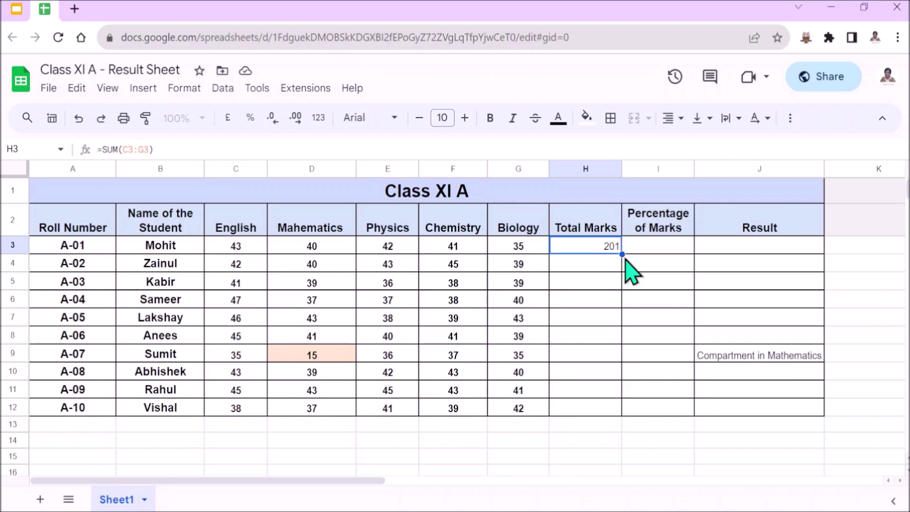
drag(622, 255, 618, 424)
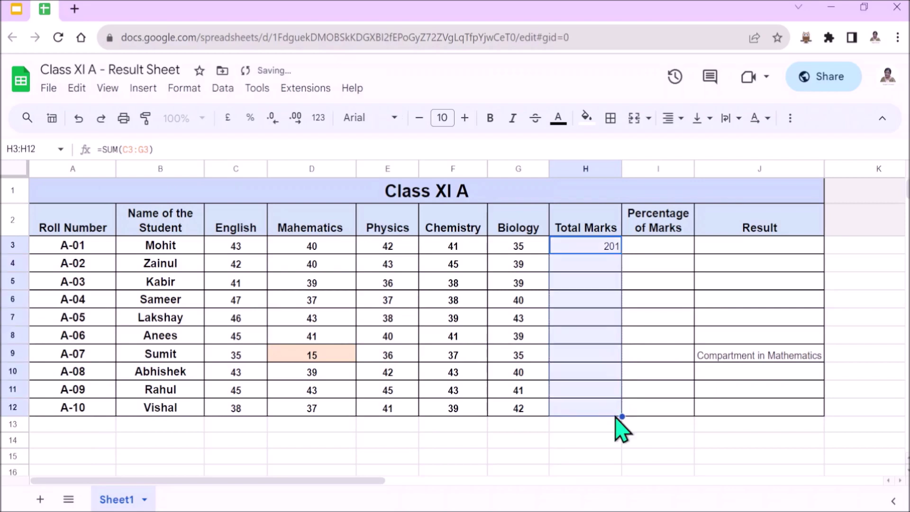
Centre the total marks in H3:H12 and make them bold
click(678, 119)
click(695, 147)
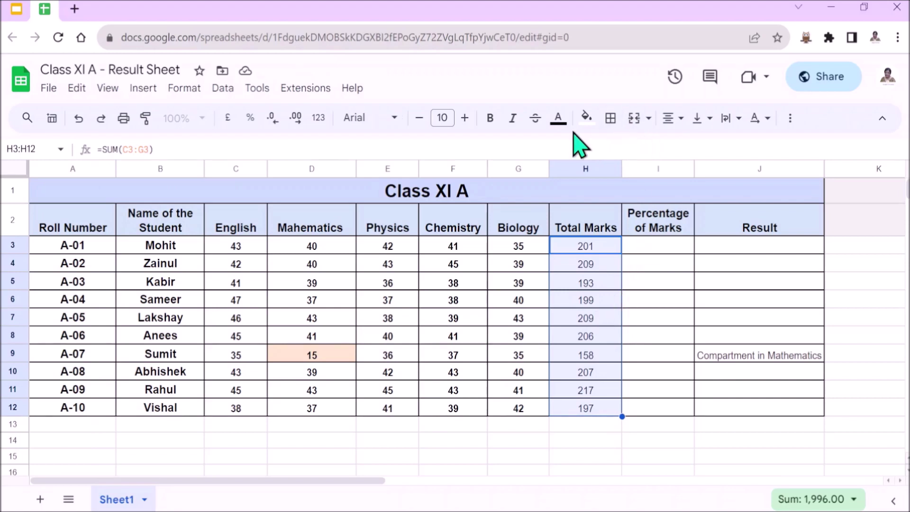
click(490, 117)
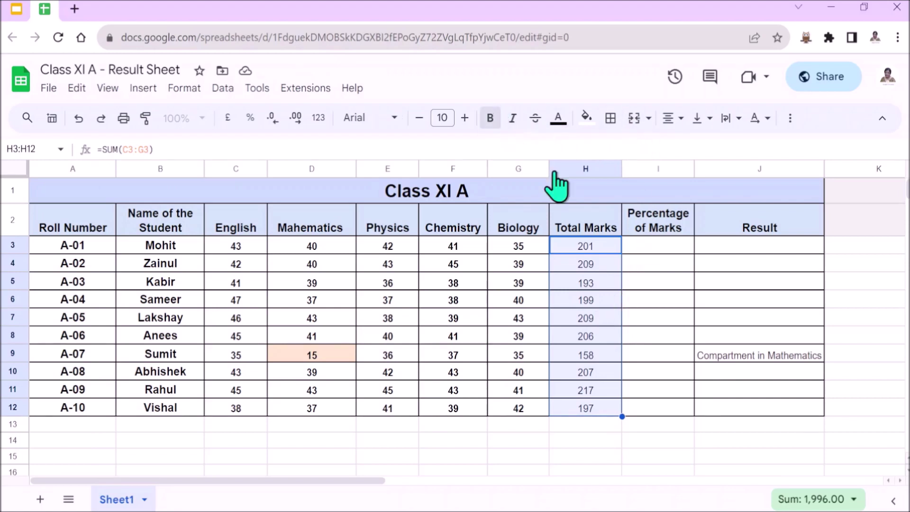
Calculate the percentage in I3 with =H3/250*100 and accept the suggested auto-fill for the remaining students
click(684, 249)
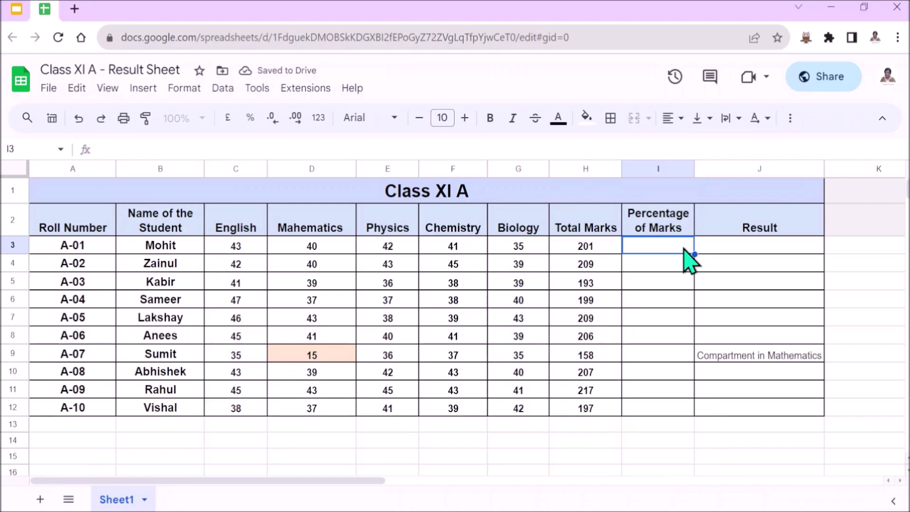
text(=)
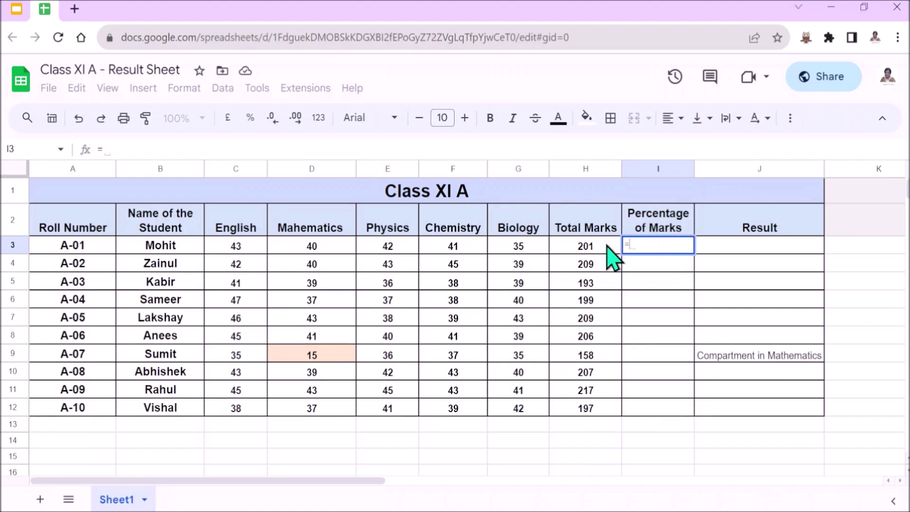
click(612, 258)
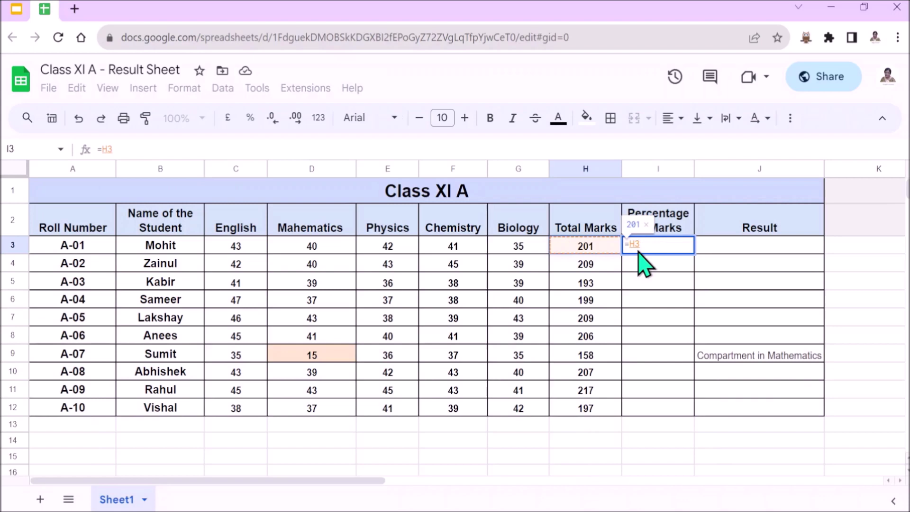
text(/)
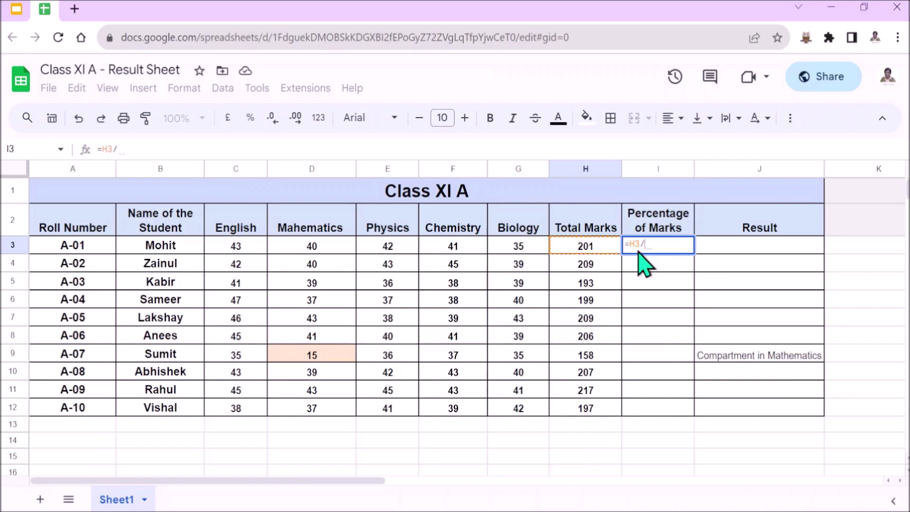
text(250)
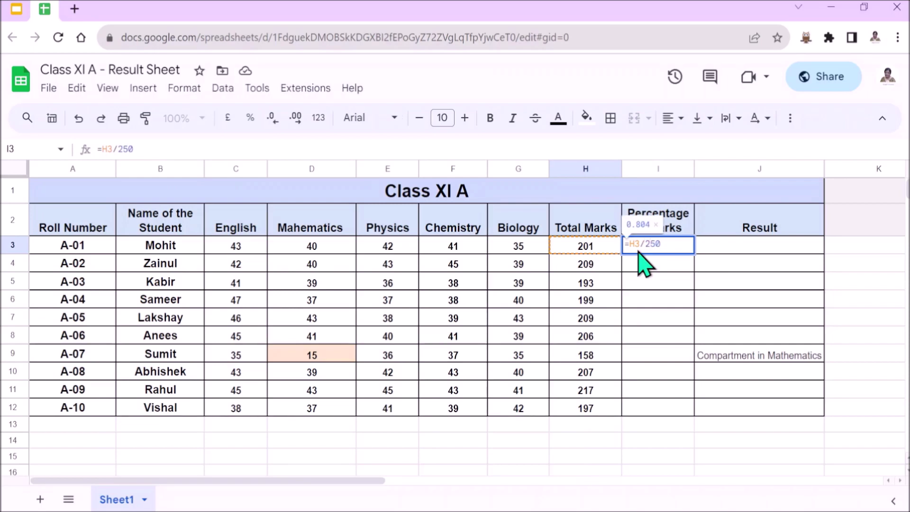
text(*100)
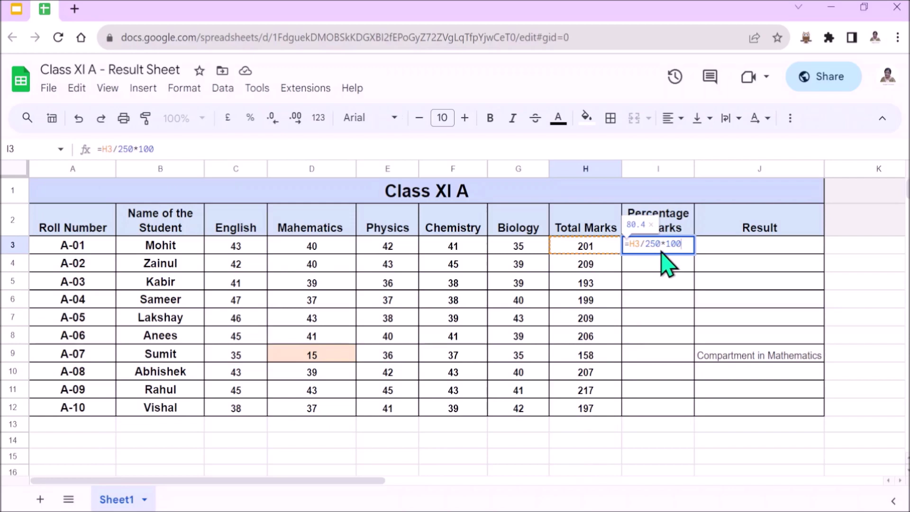
key(Return)
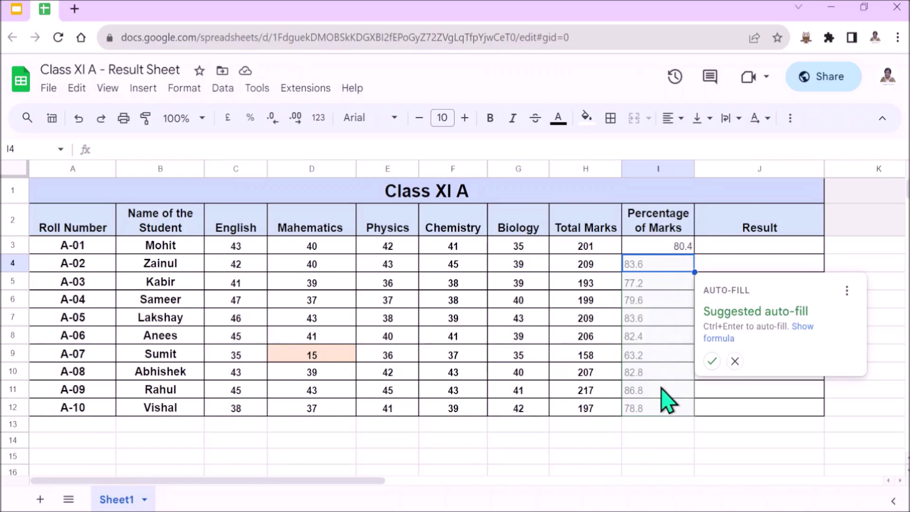
click(712, 361)
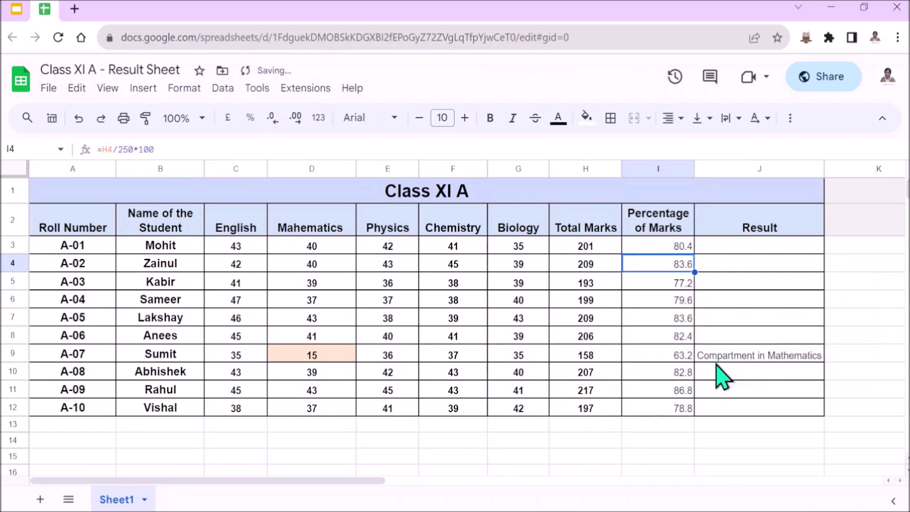
Centre the Percentage of Marks values and make the range I2:I12 bold
click(670, 118)
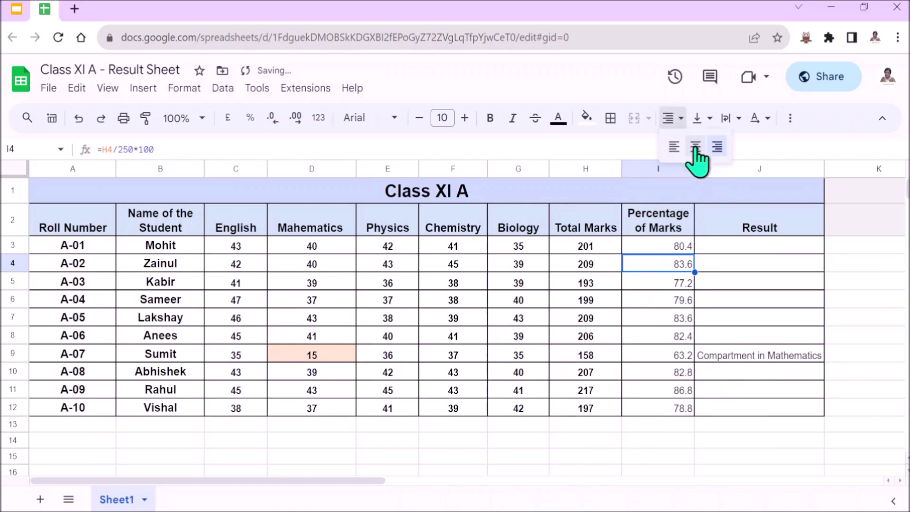
click(695, 148)
click(490, 118)
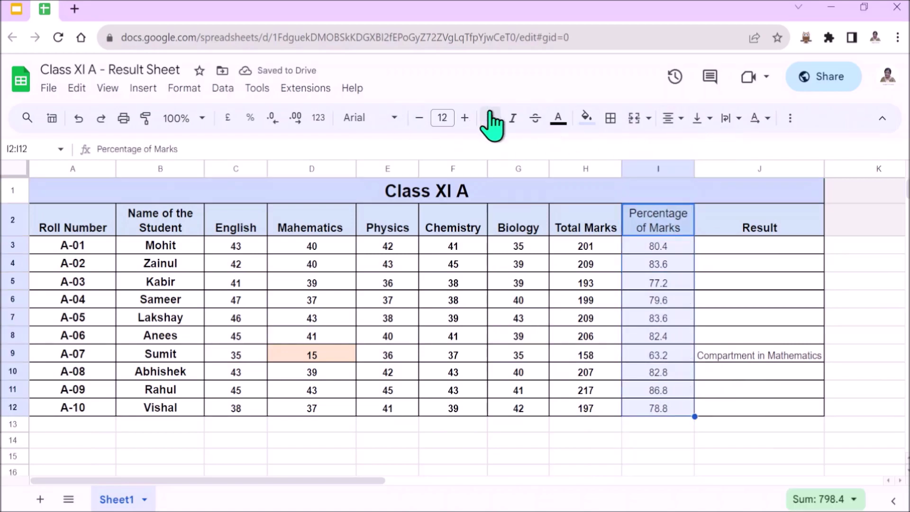
click(490, 118)
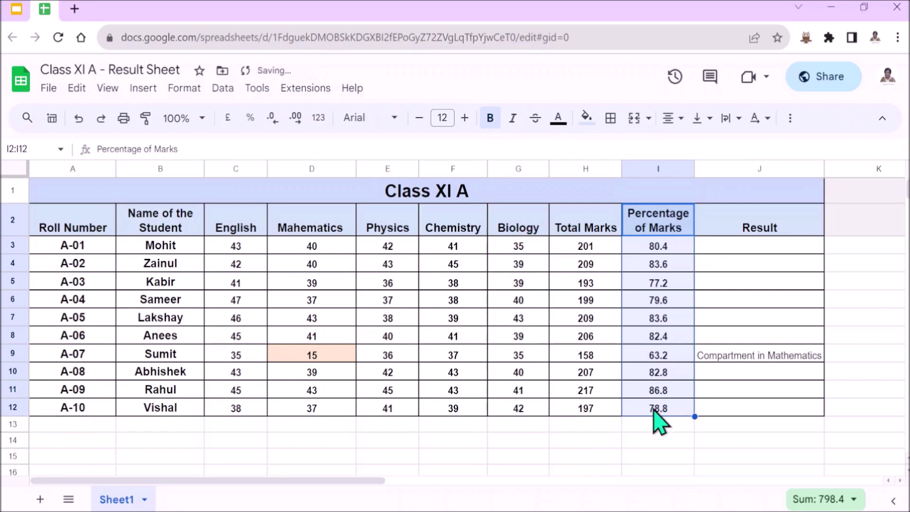
click(837, 282)
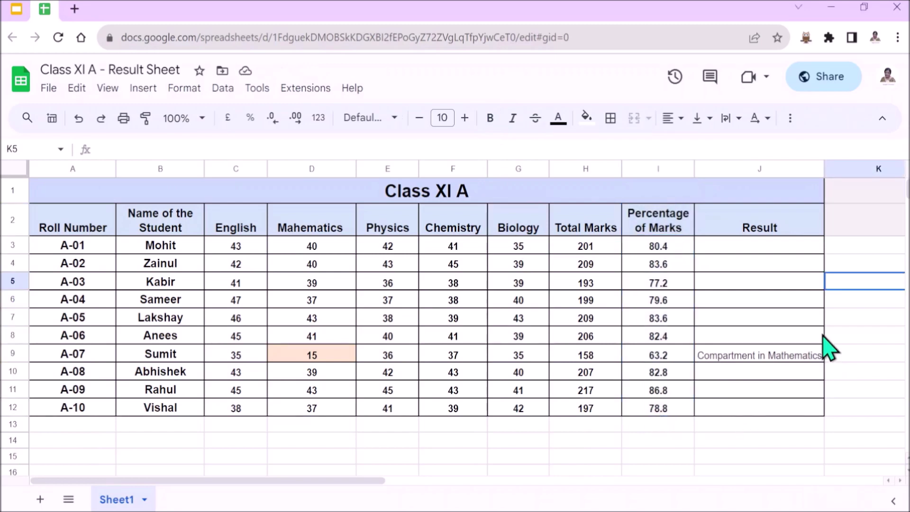
Wrap the text of the Result column range J2:J12 and make its entries centred and bold
click(797, 232)
shift+click(812, 410)
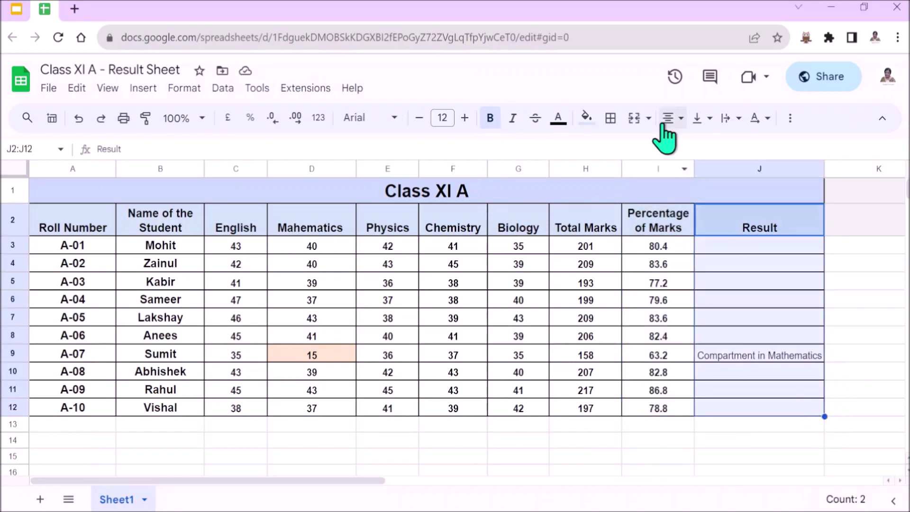
click(733, 118)
click(755, 149)
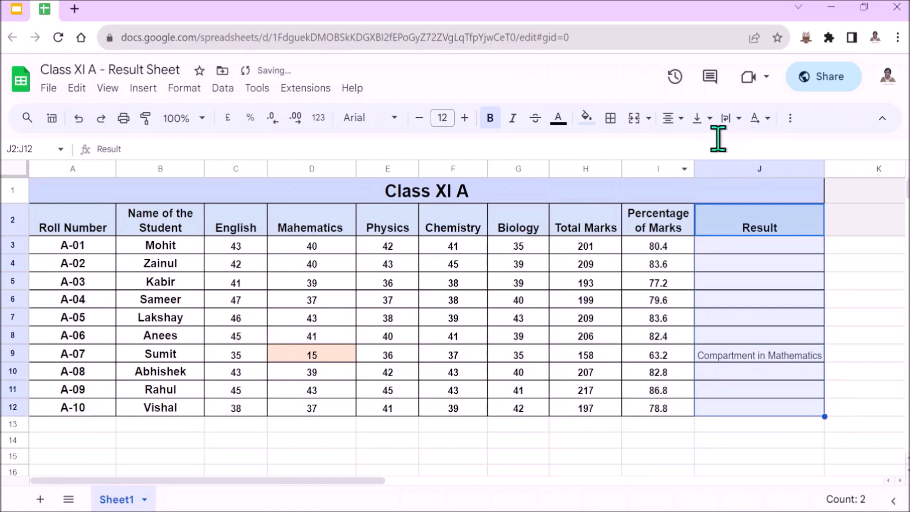
click(490, 129)
click(492, 133)
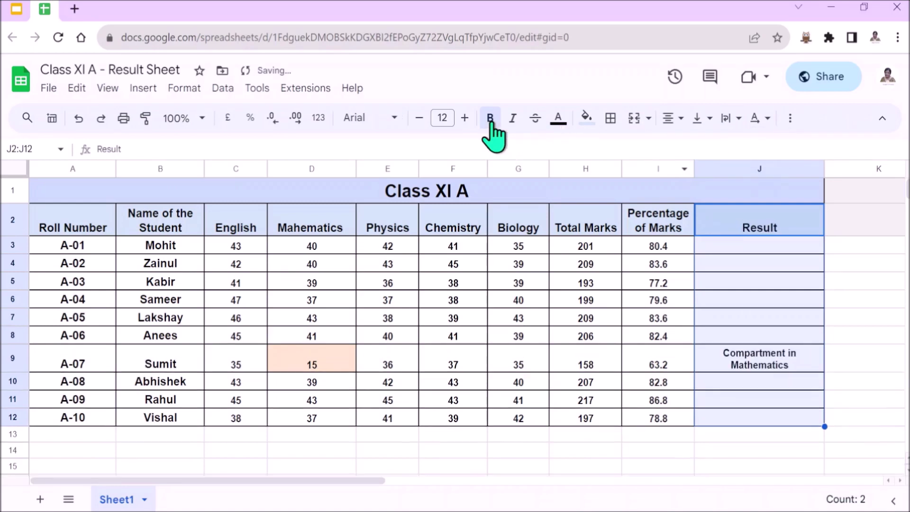
click(778, 438)
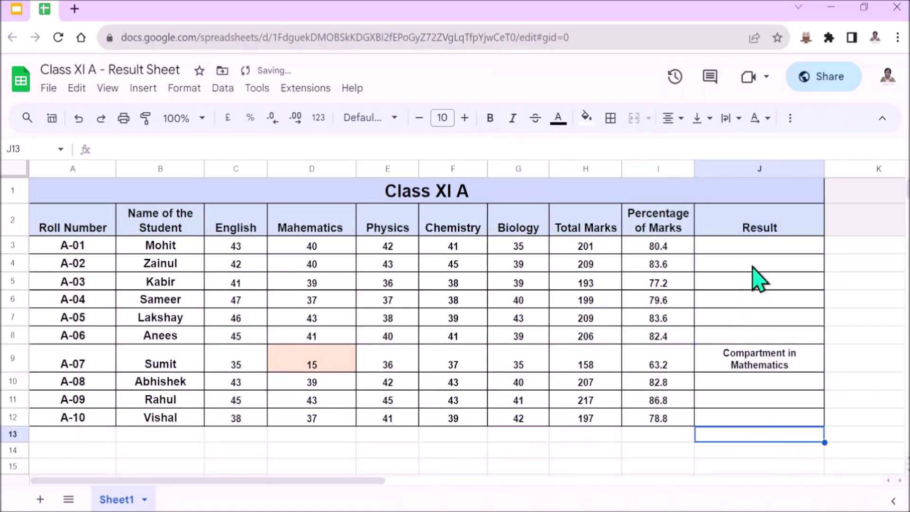
Enter the formula =IF(I3>=40,"Pass","Fail") in J3 to work out the first student's result
click(767, 250)
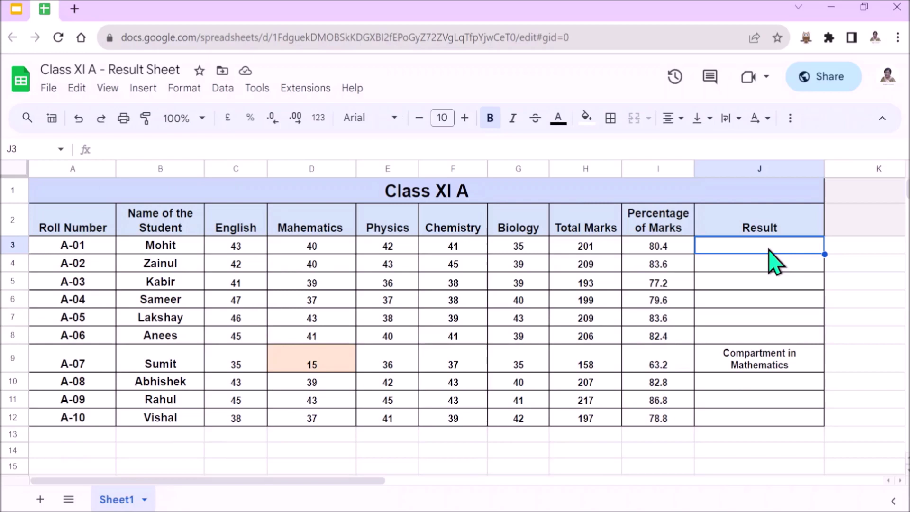
text(=)
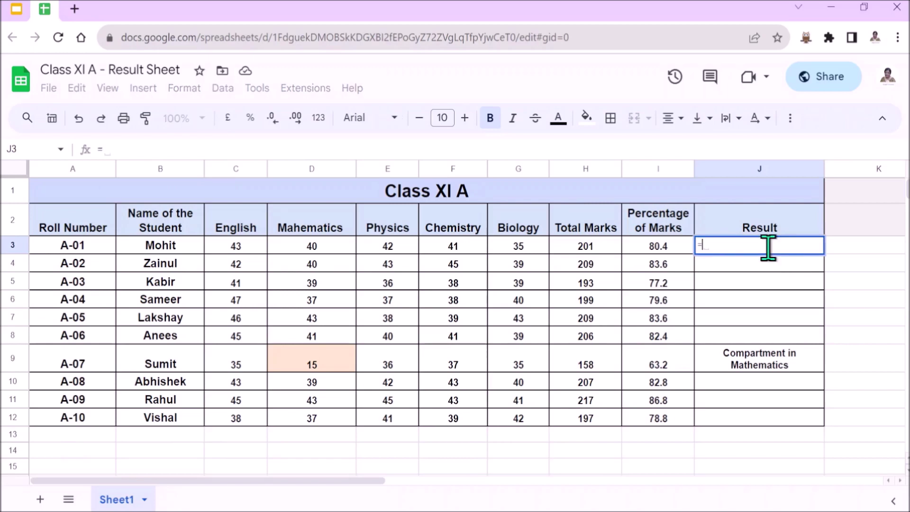
text(if)
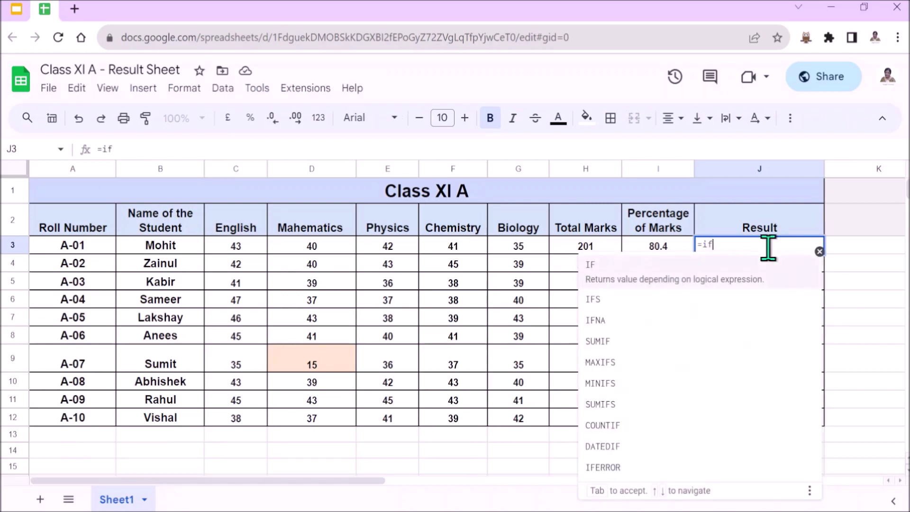
click(687, 285)
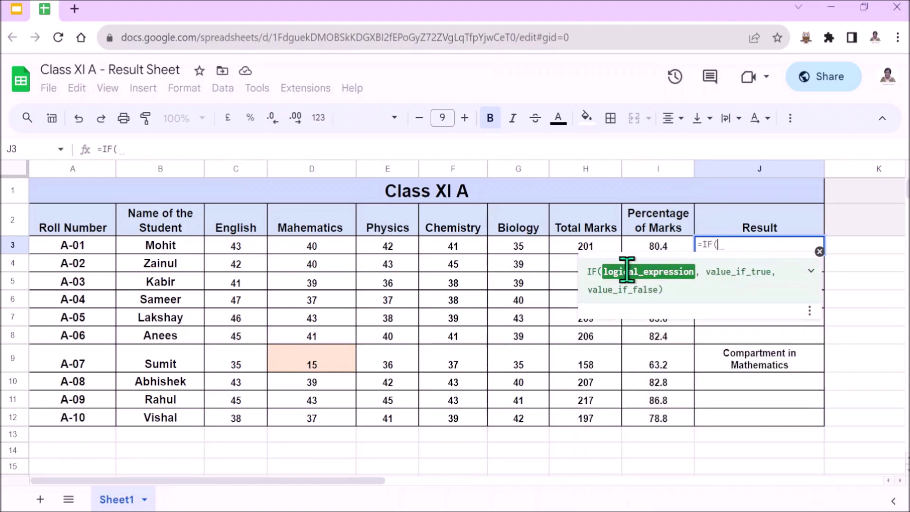
click(681, 252)
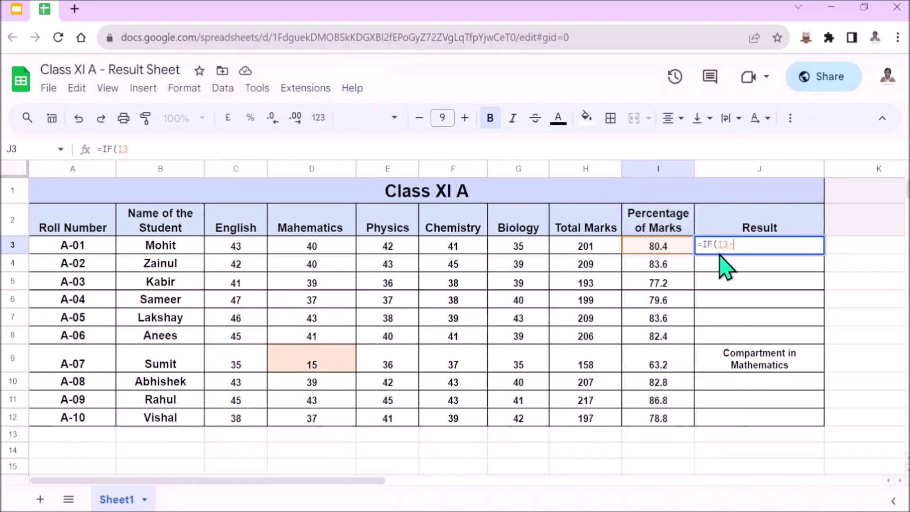
text(>=40)
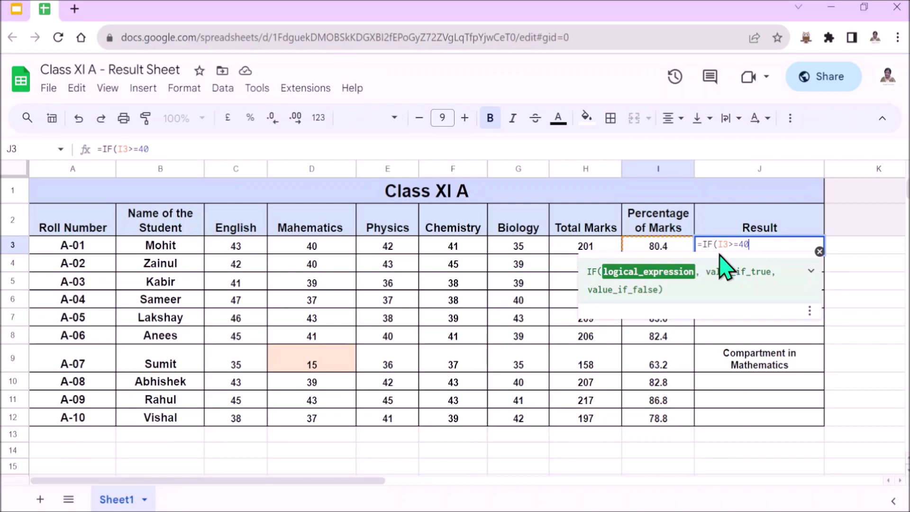
text(,)
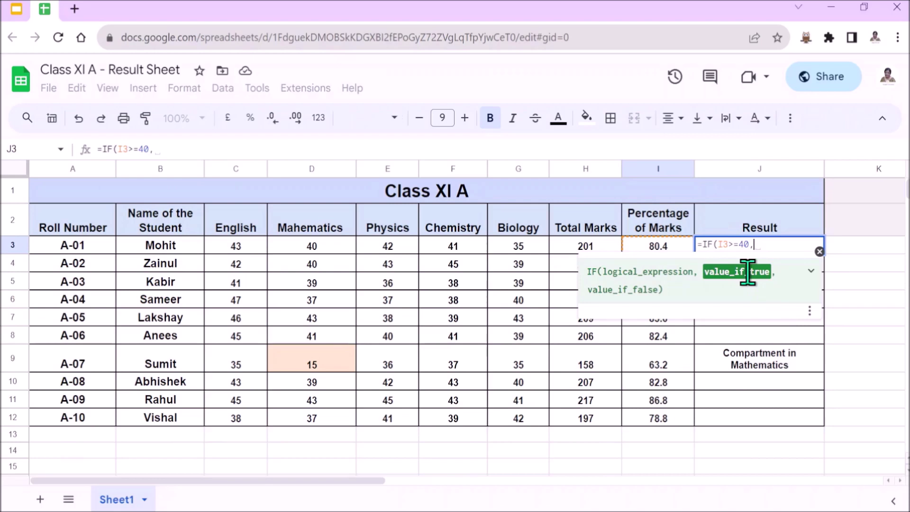
text(")
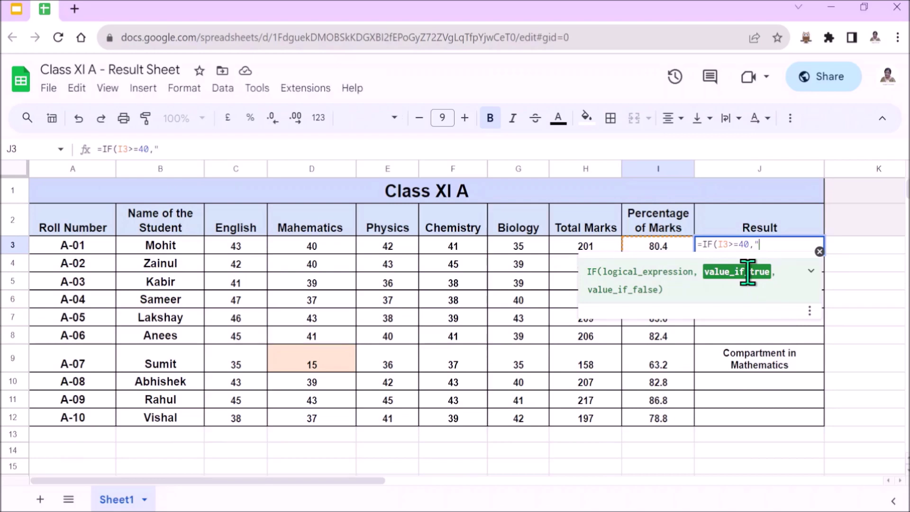
text(Pass")
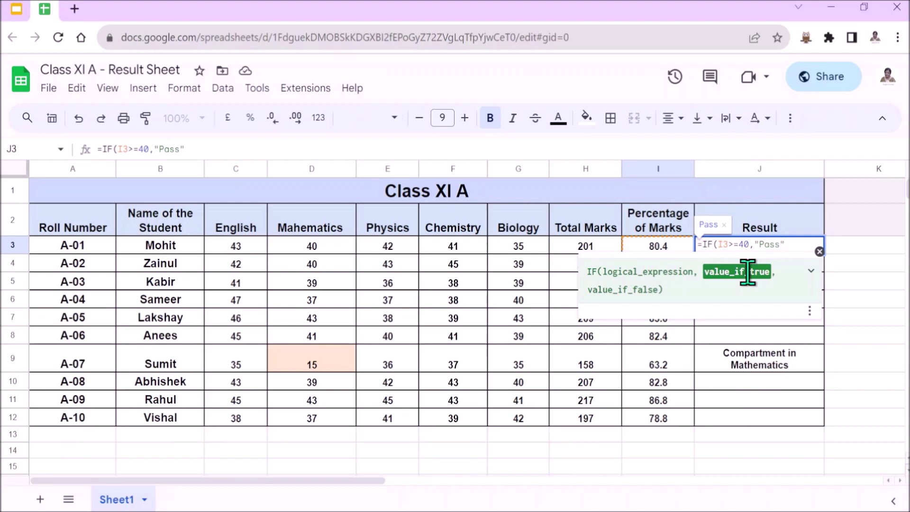
text(,)
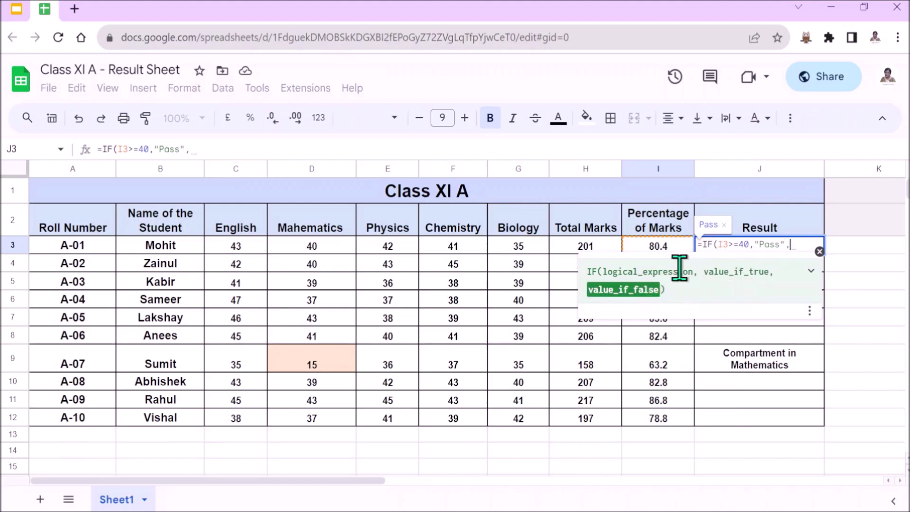
text(")
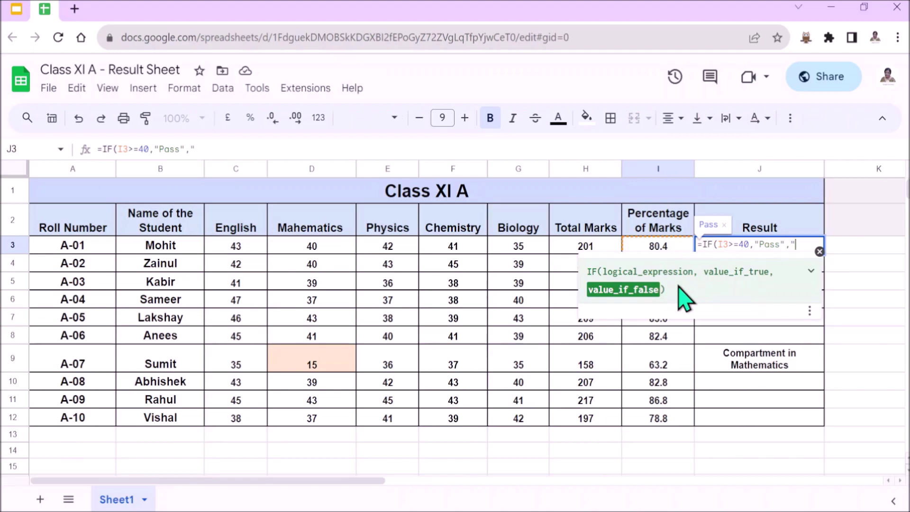
text(Fail"))
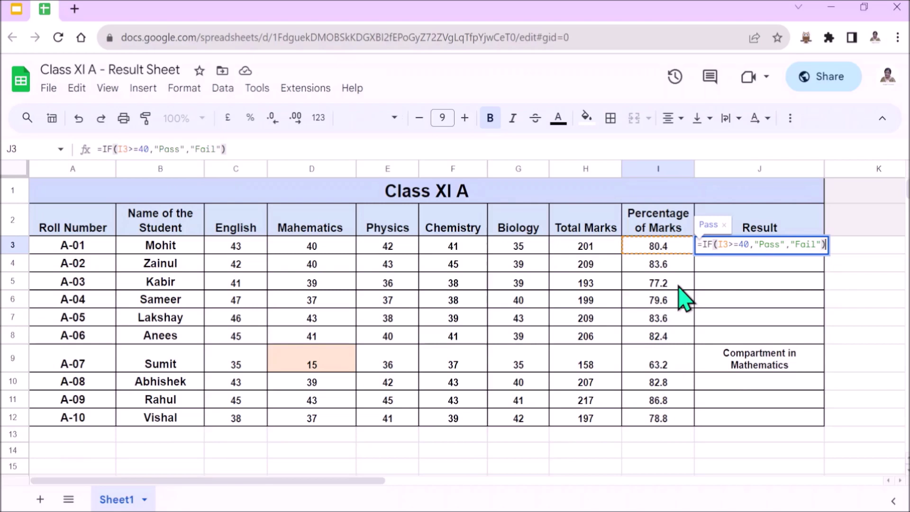
key(Return)
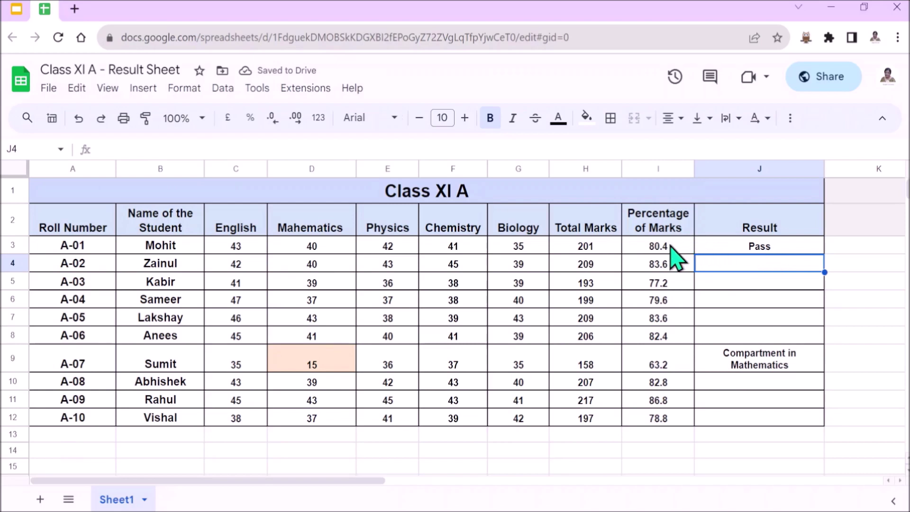
Copy the "Compartment in Mathematics" entry from J9 of the Result column
click(816, 252)
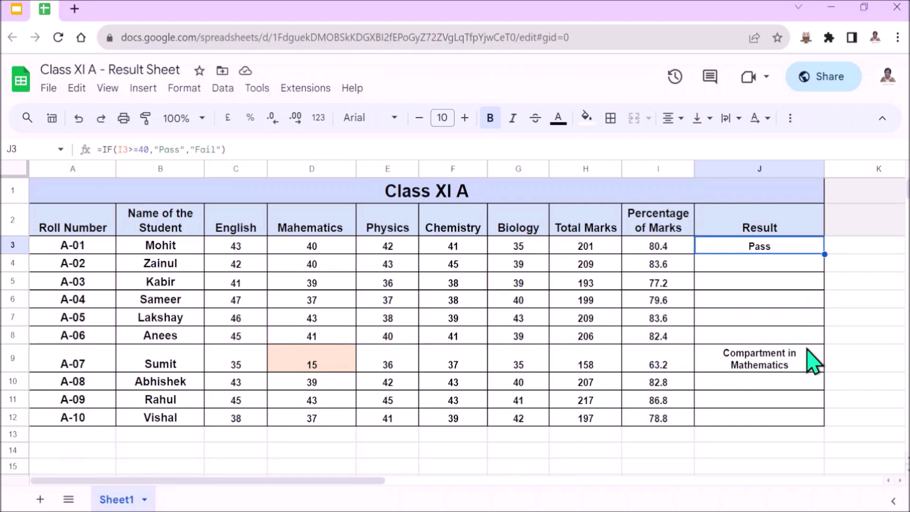
click(793, 361)
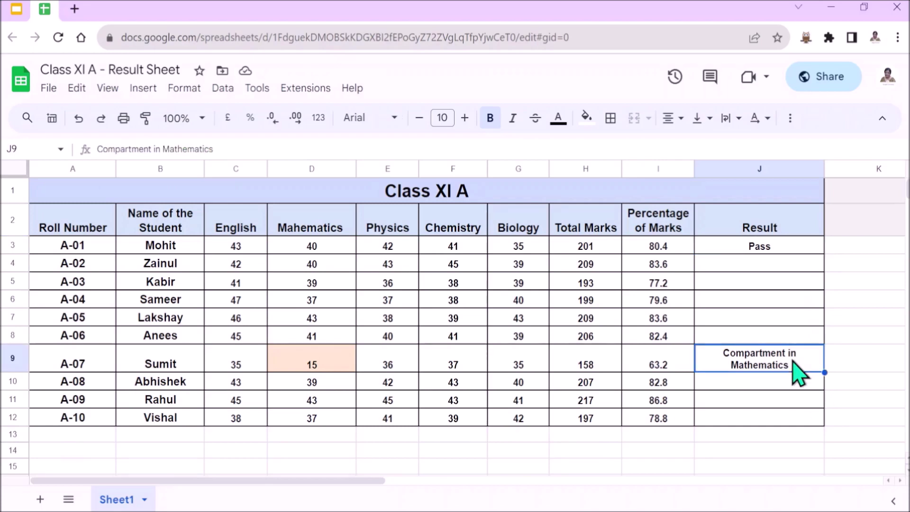
right_click(792, 362)
click(843, 159)
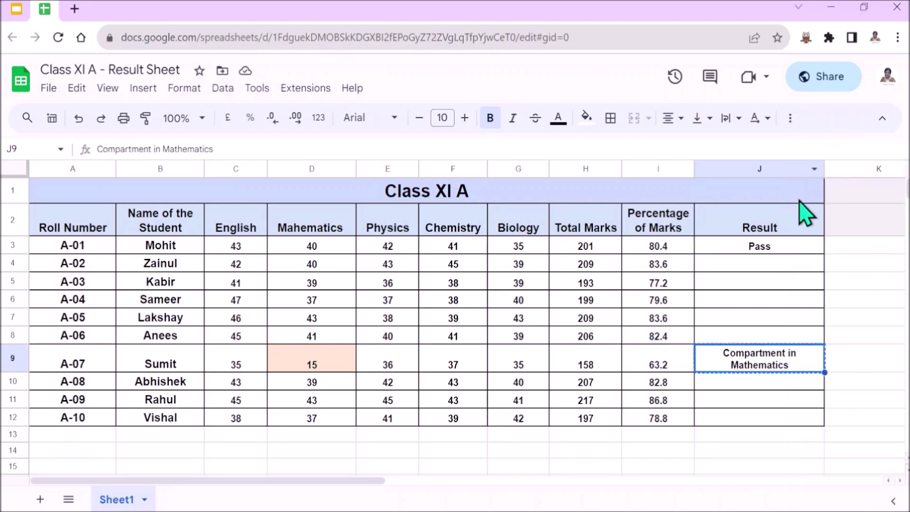
Fill the IF formula from J3 down to J12, and paste the copied "Compartment in Mathematics" entry back into J9
click(805, 249)
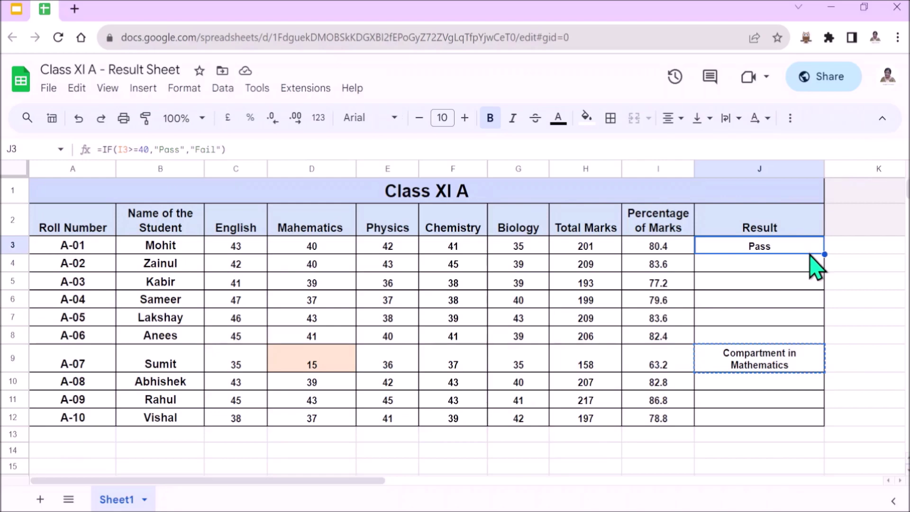
drag(823, 253, 823, 418)
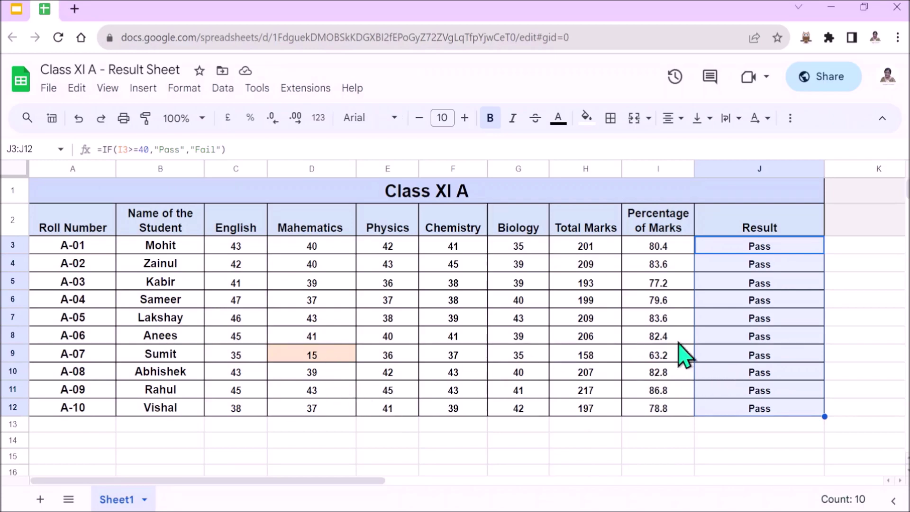
click(731, 359)
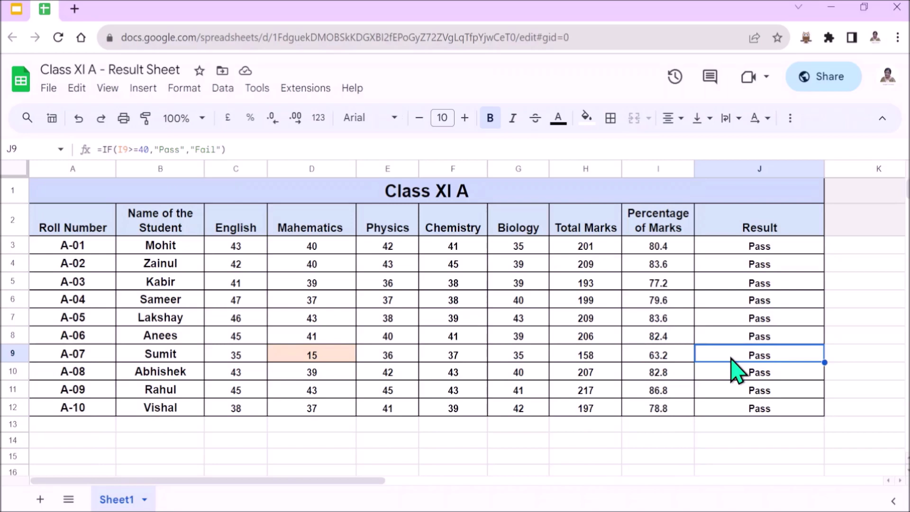
key(ctrl+v)
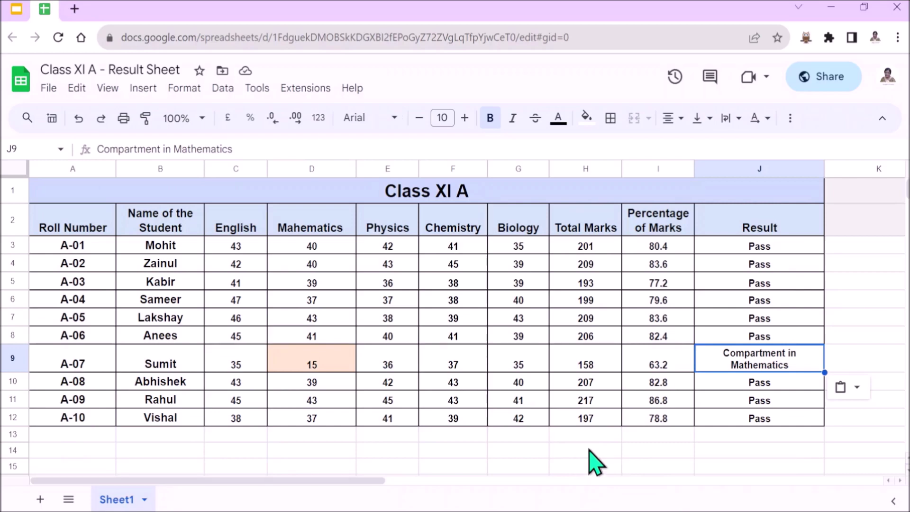
Set the result sheet's sharing role for anyone with the link to Viewer and copy the share link
click(830, 77)
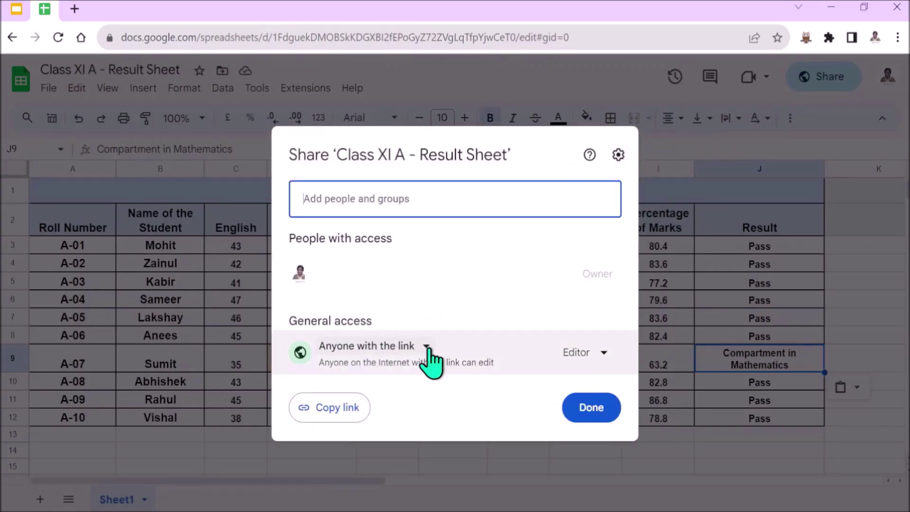
click(604, 355)
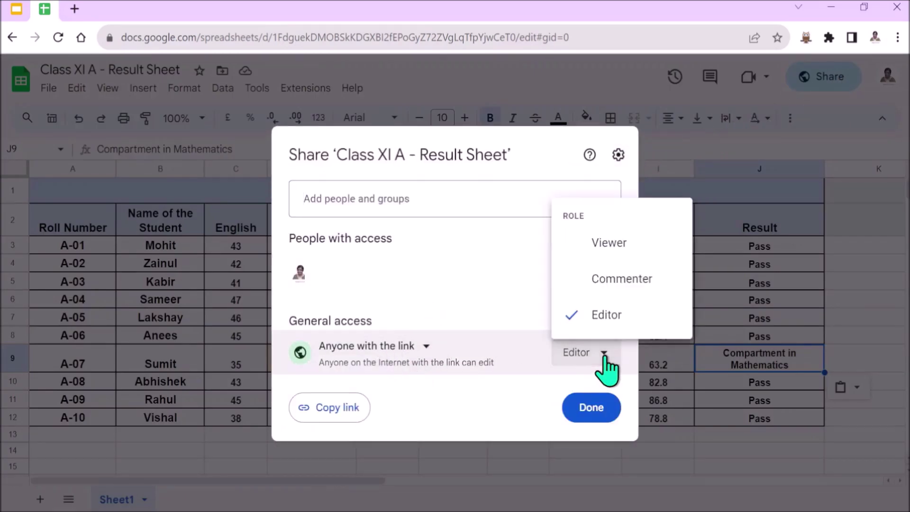
click(631, 240)
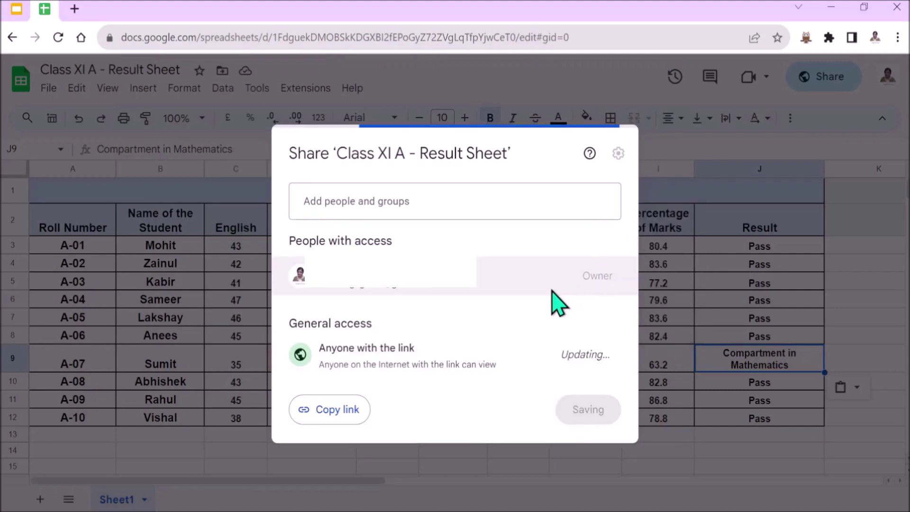
click(349, 416)
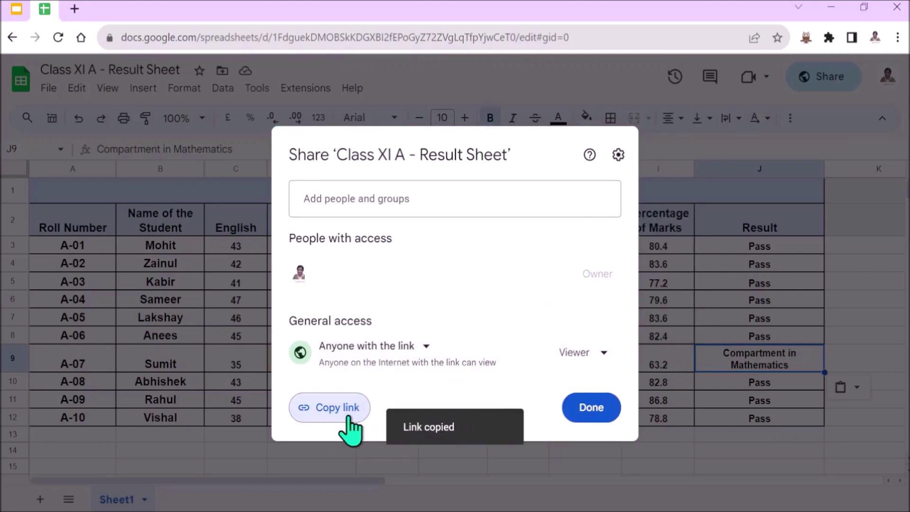
click(596, 410)
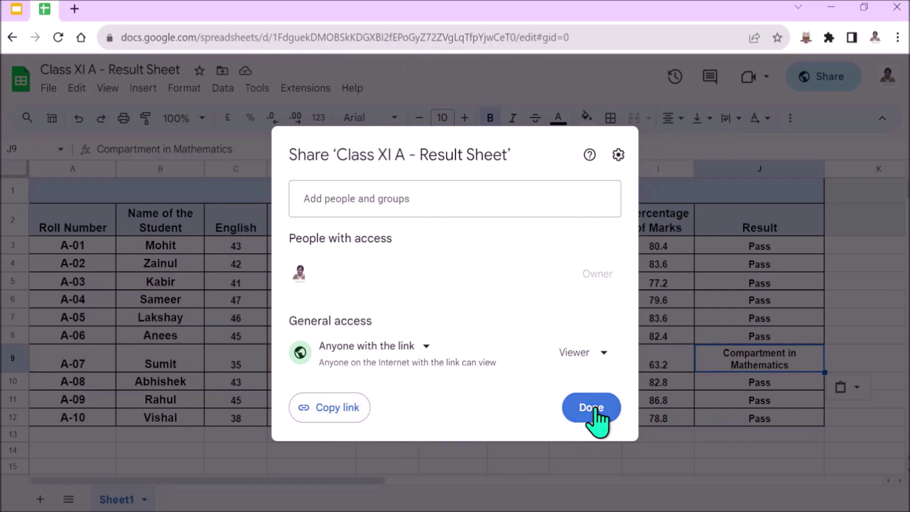